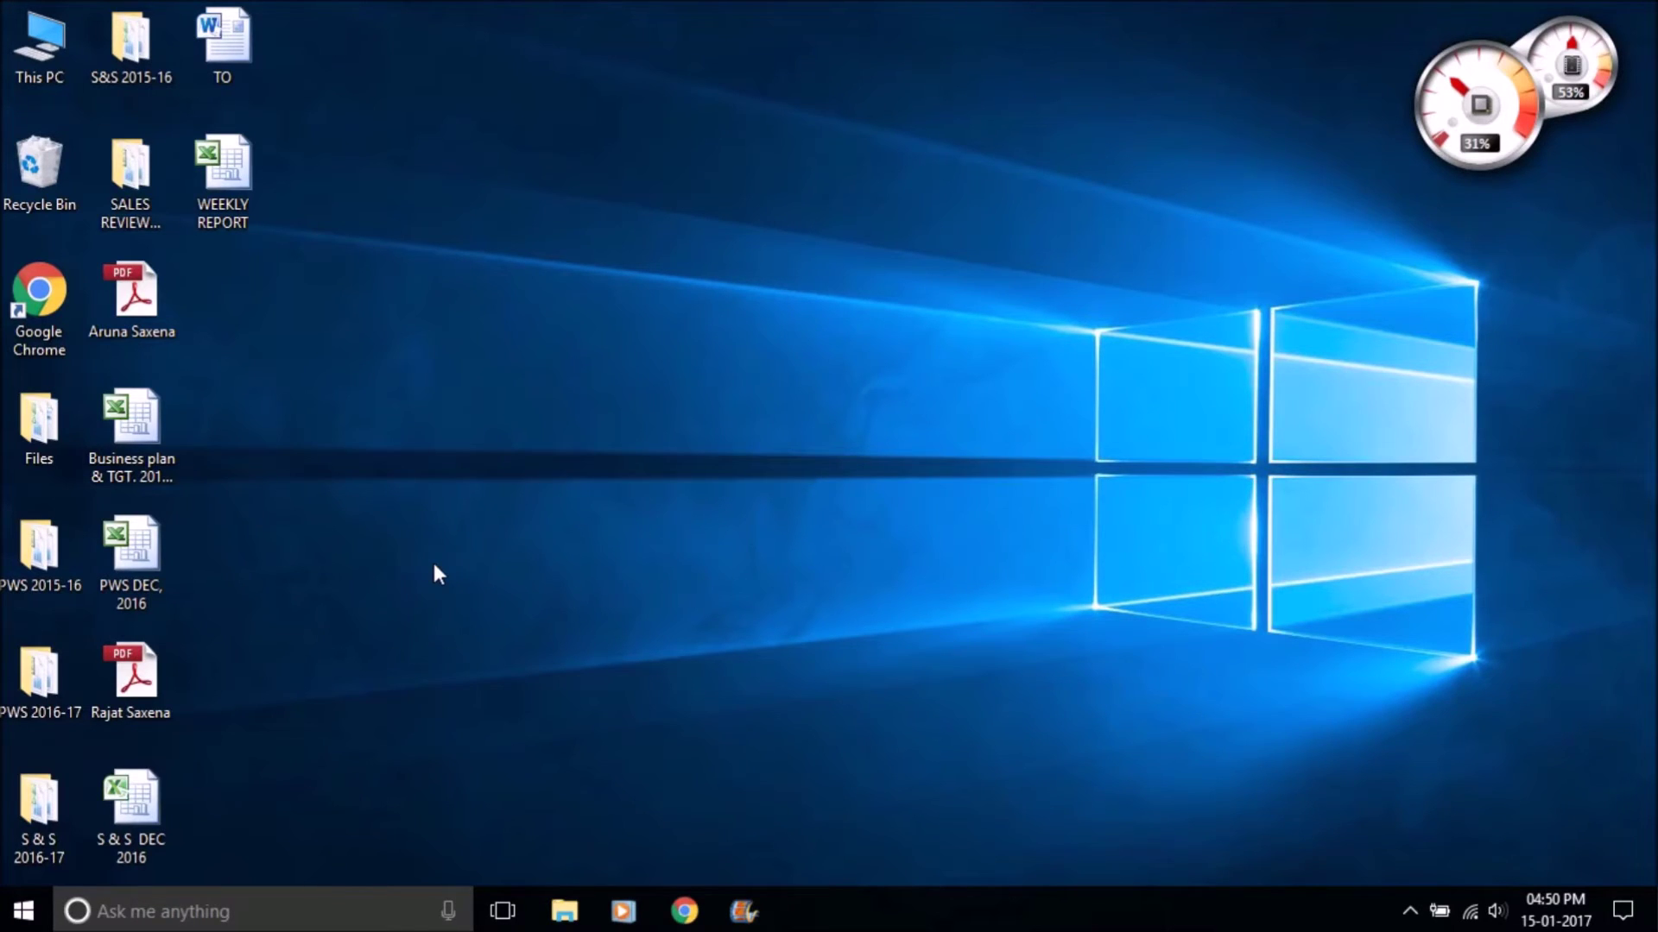
- Ask Cortana to remind you to call a contact at 5:00 PM today, and save the reminder
key(super+c)
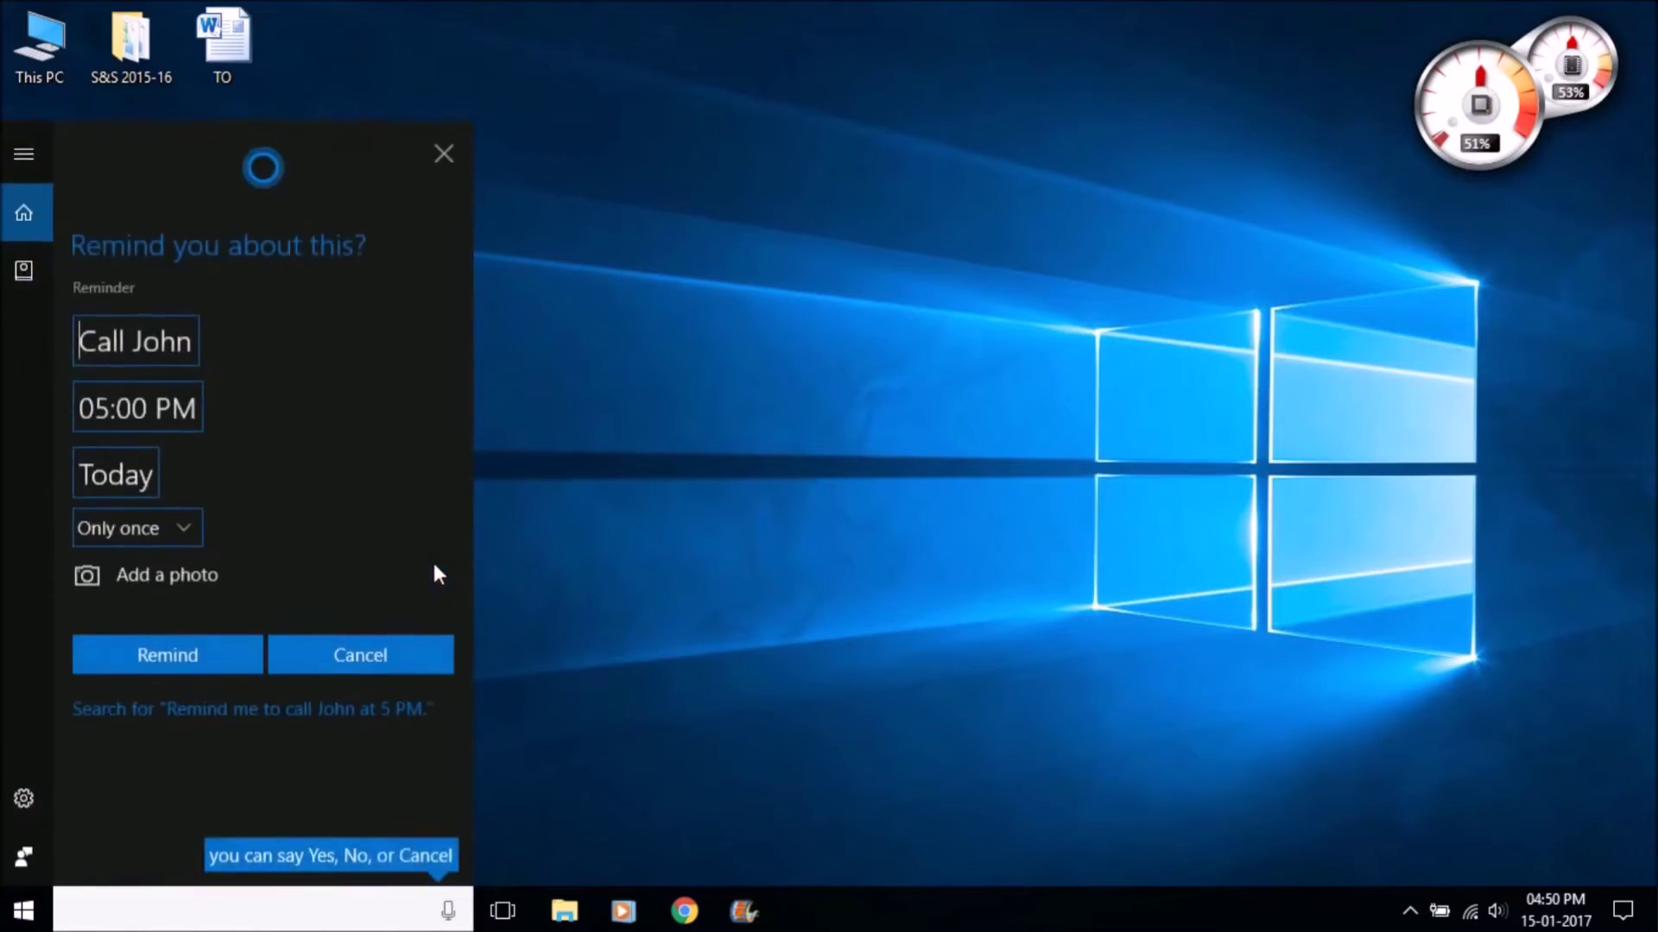
click(163, 655)
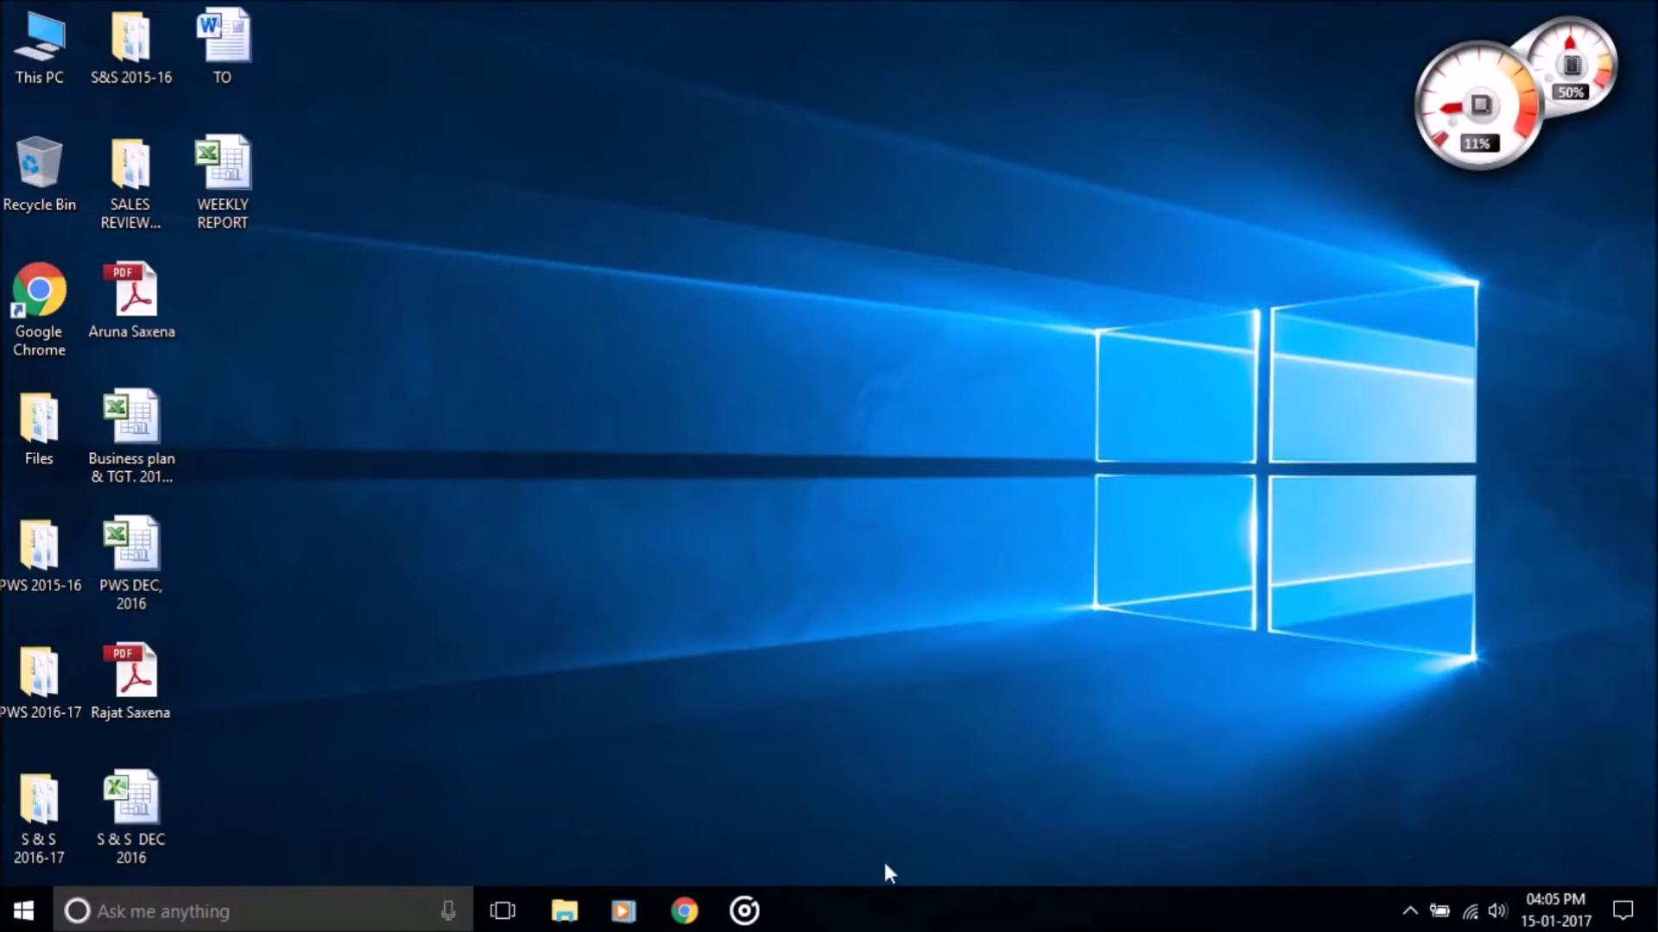
- Play Perdoname (Original Mix) in Groove Music and have Cortana identify it as Perdoname by Deorro
click(744, 911)
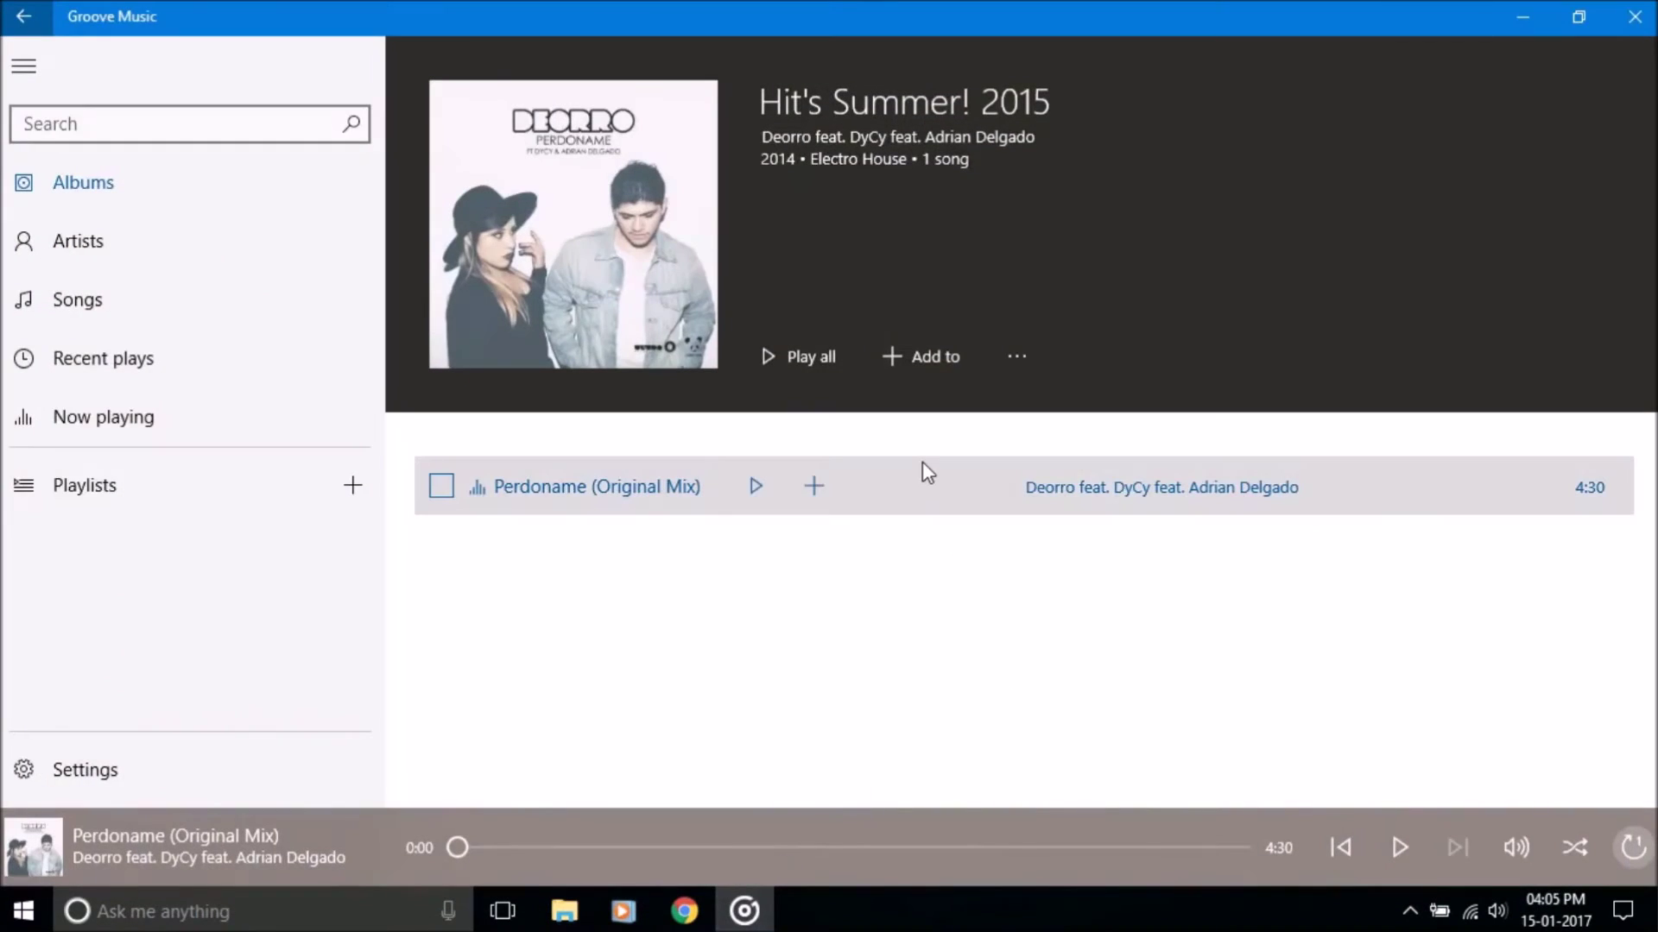
click(1398, 848)
click(358, 913)
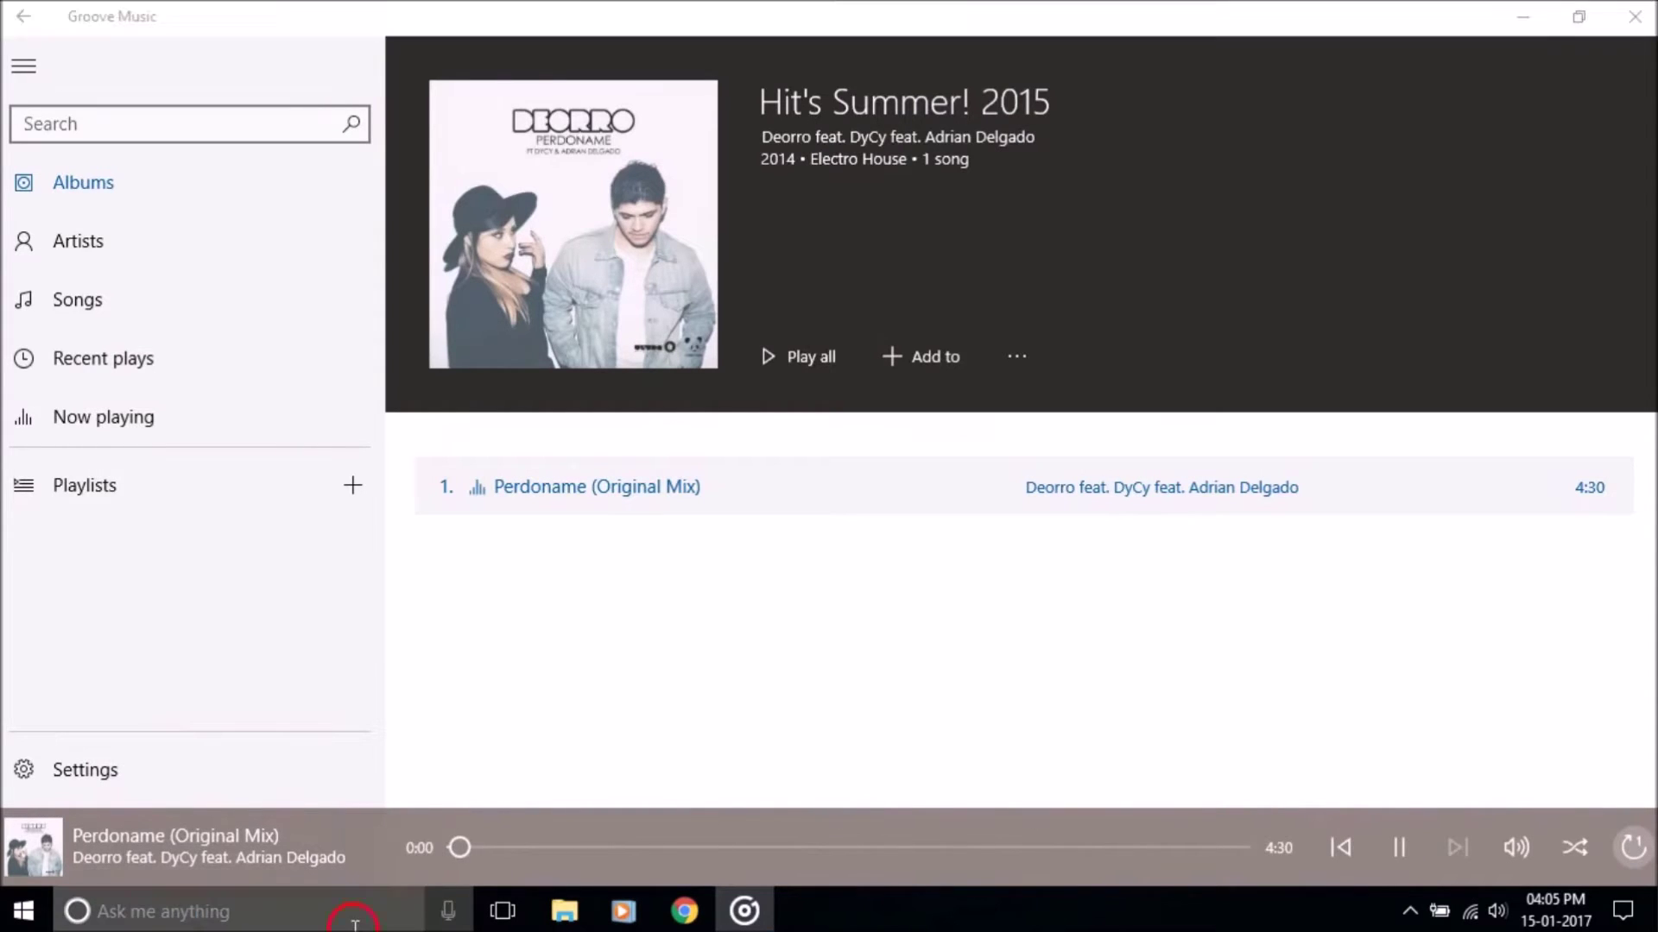
click(448, 157)
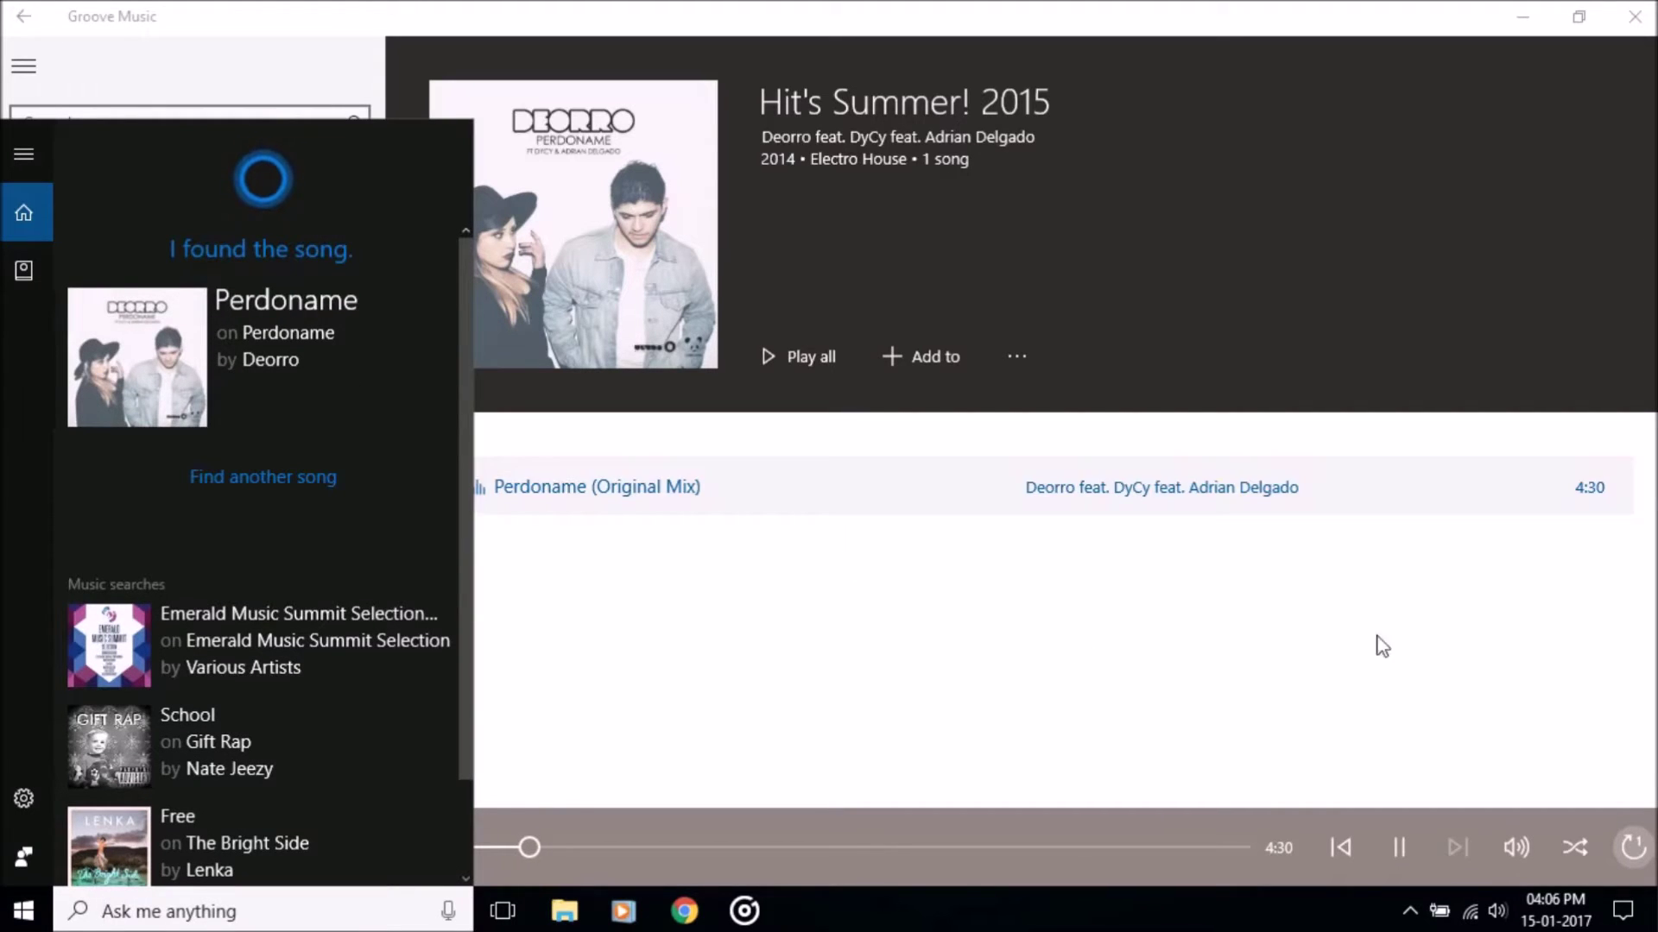
click(1218, 645)
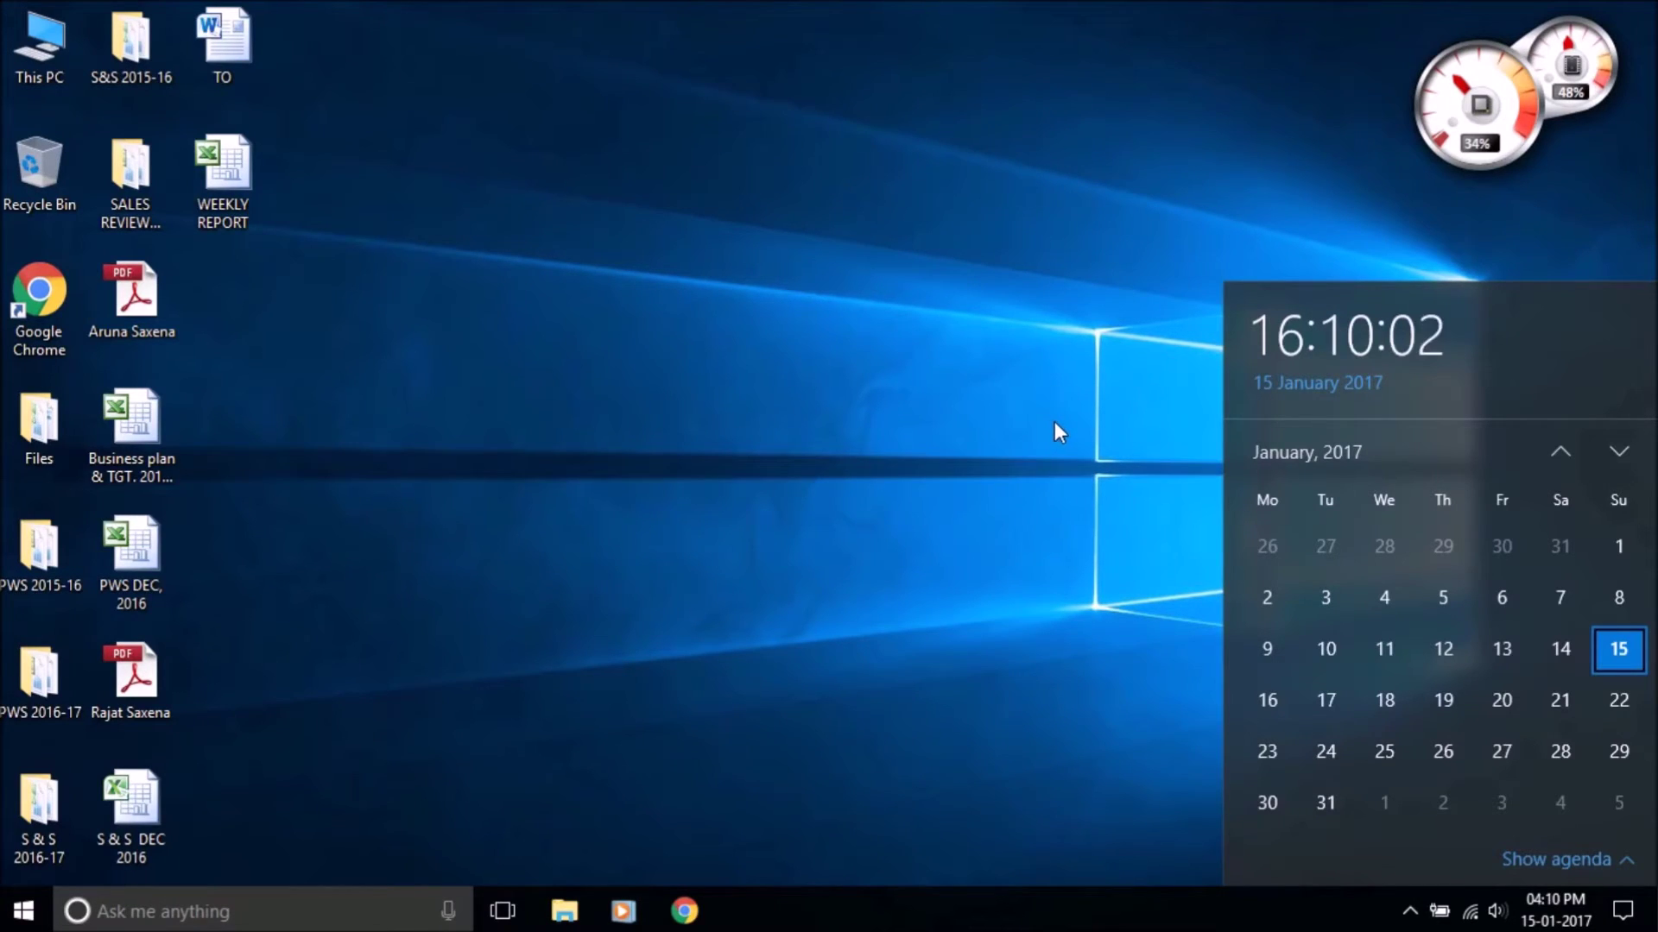
- Ask Cortana by voice for a one-time 4:30 PM alarm, then dismiss its confirmation
key(super+c)
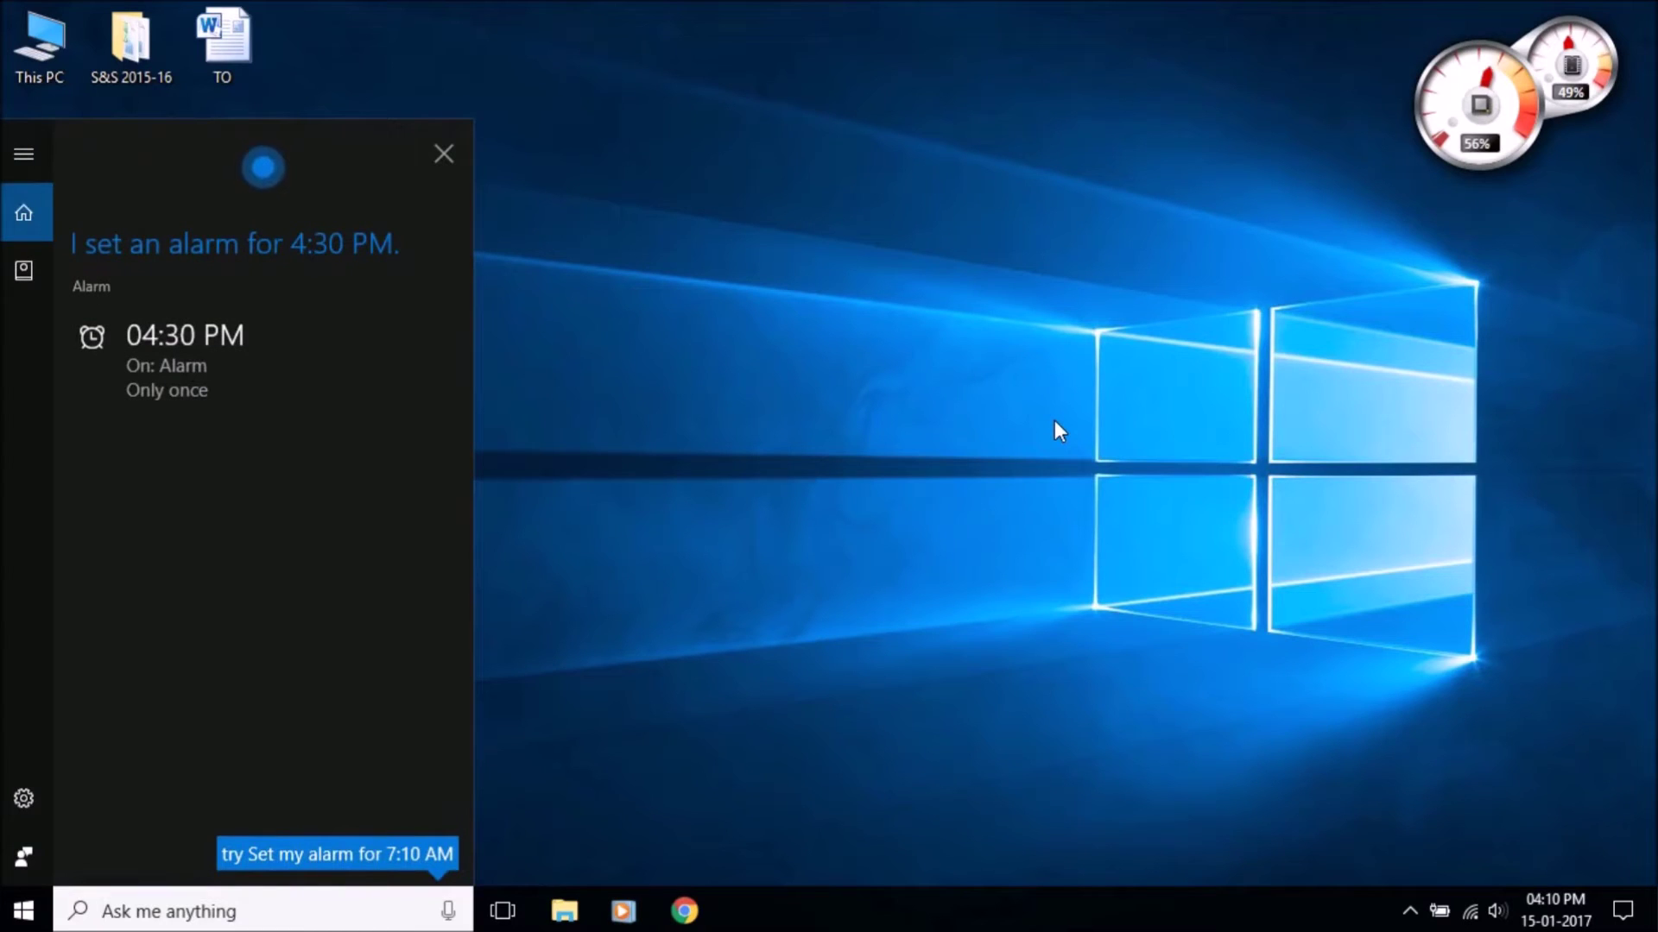
click(443, 154)
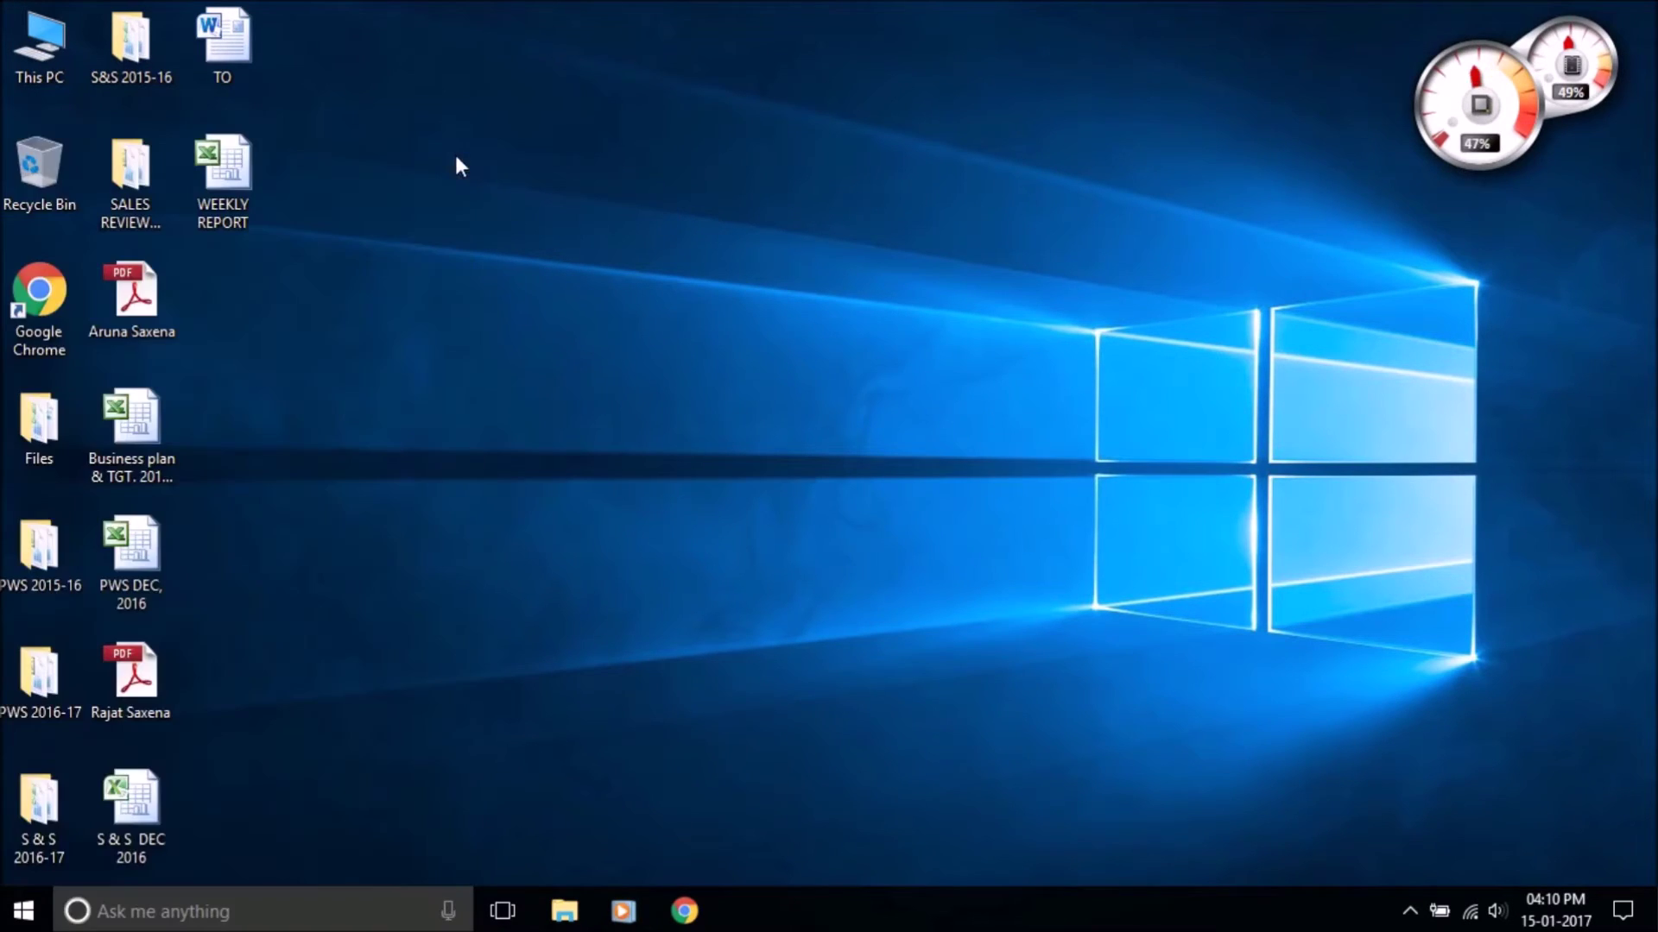
click(1412, 904)
key(super+c)
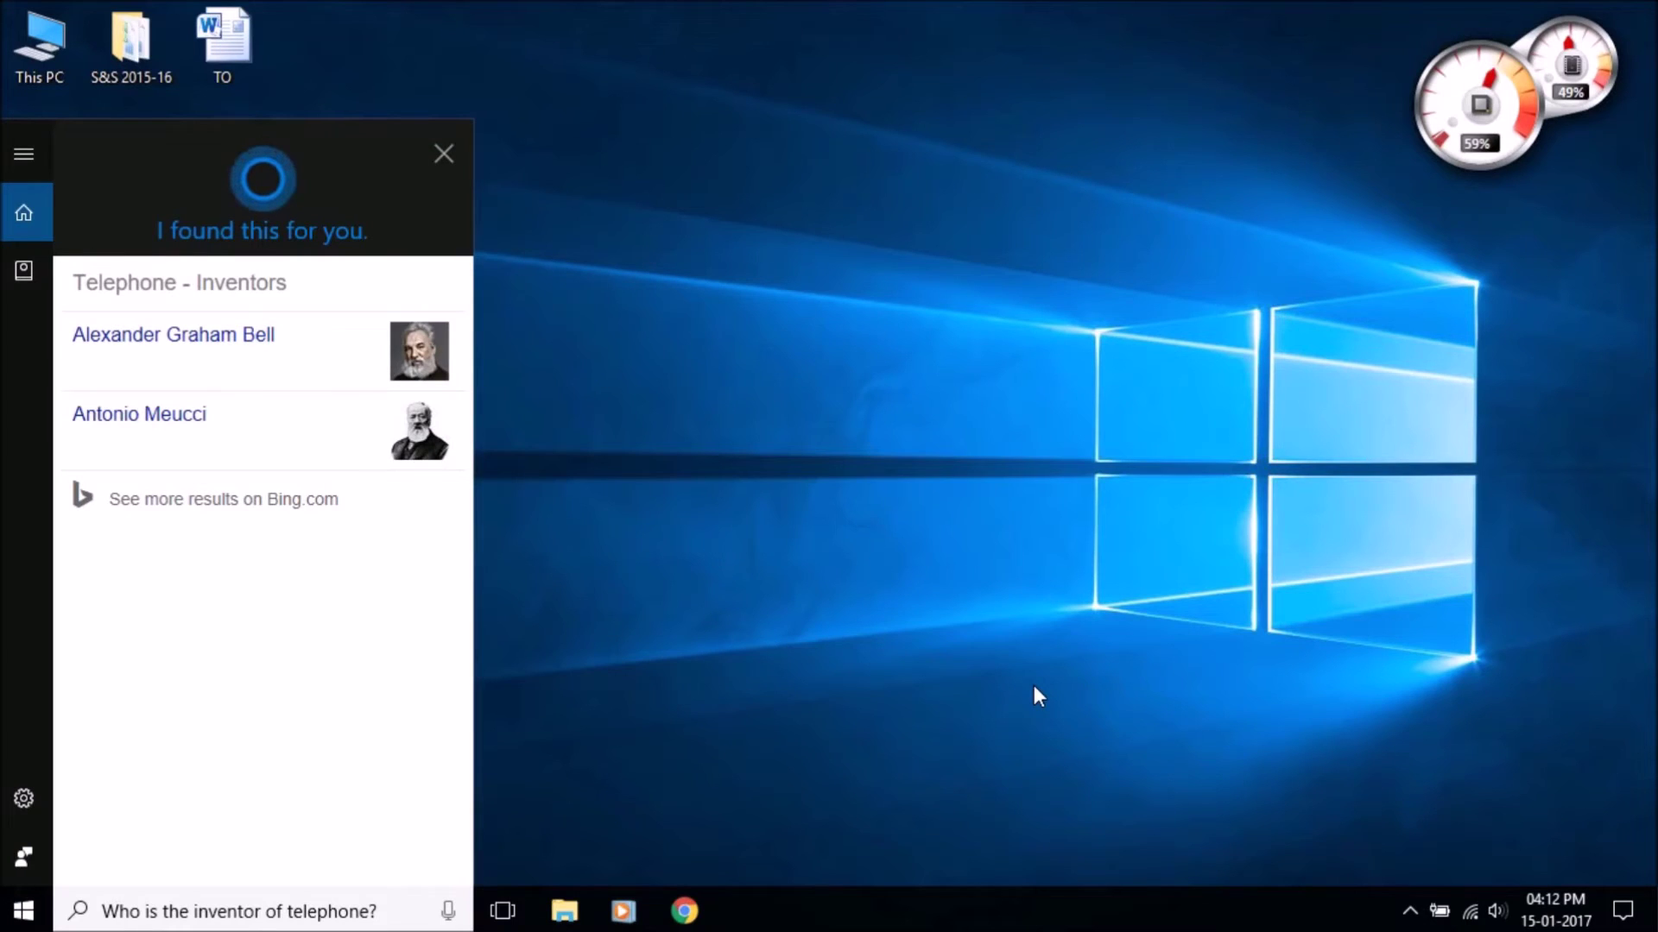
click(472, 133)
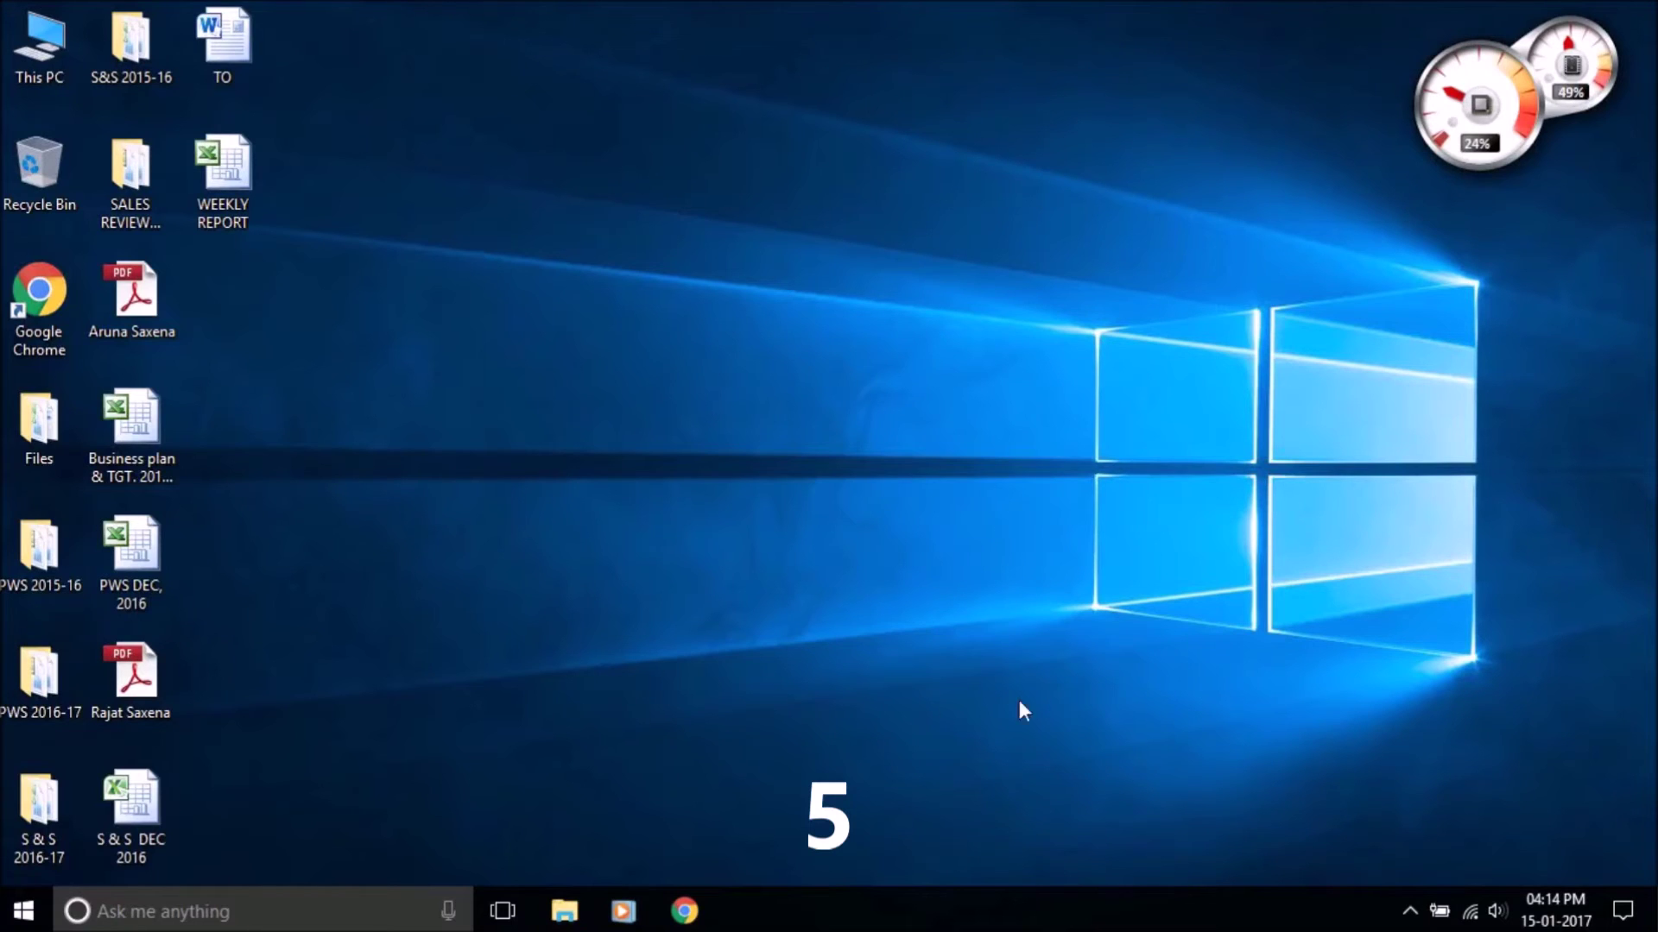
- Open Windows Settings and search 'location' to reach the Location privacy settings
click(23, 911)
text(se)
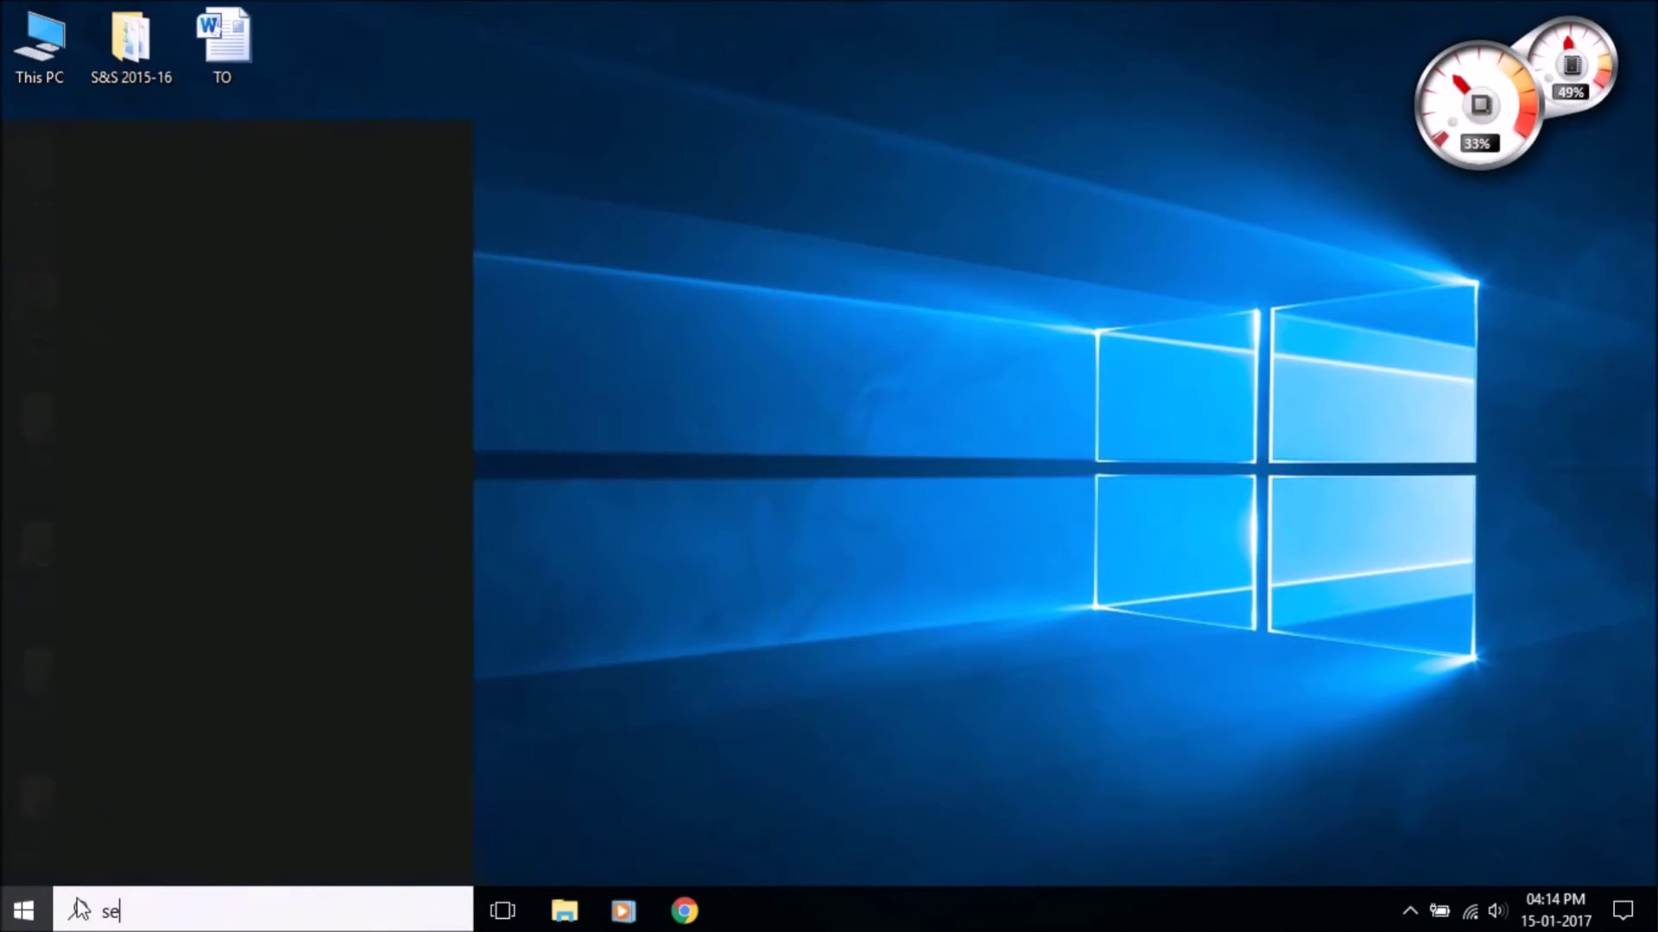
text(ttings)
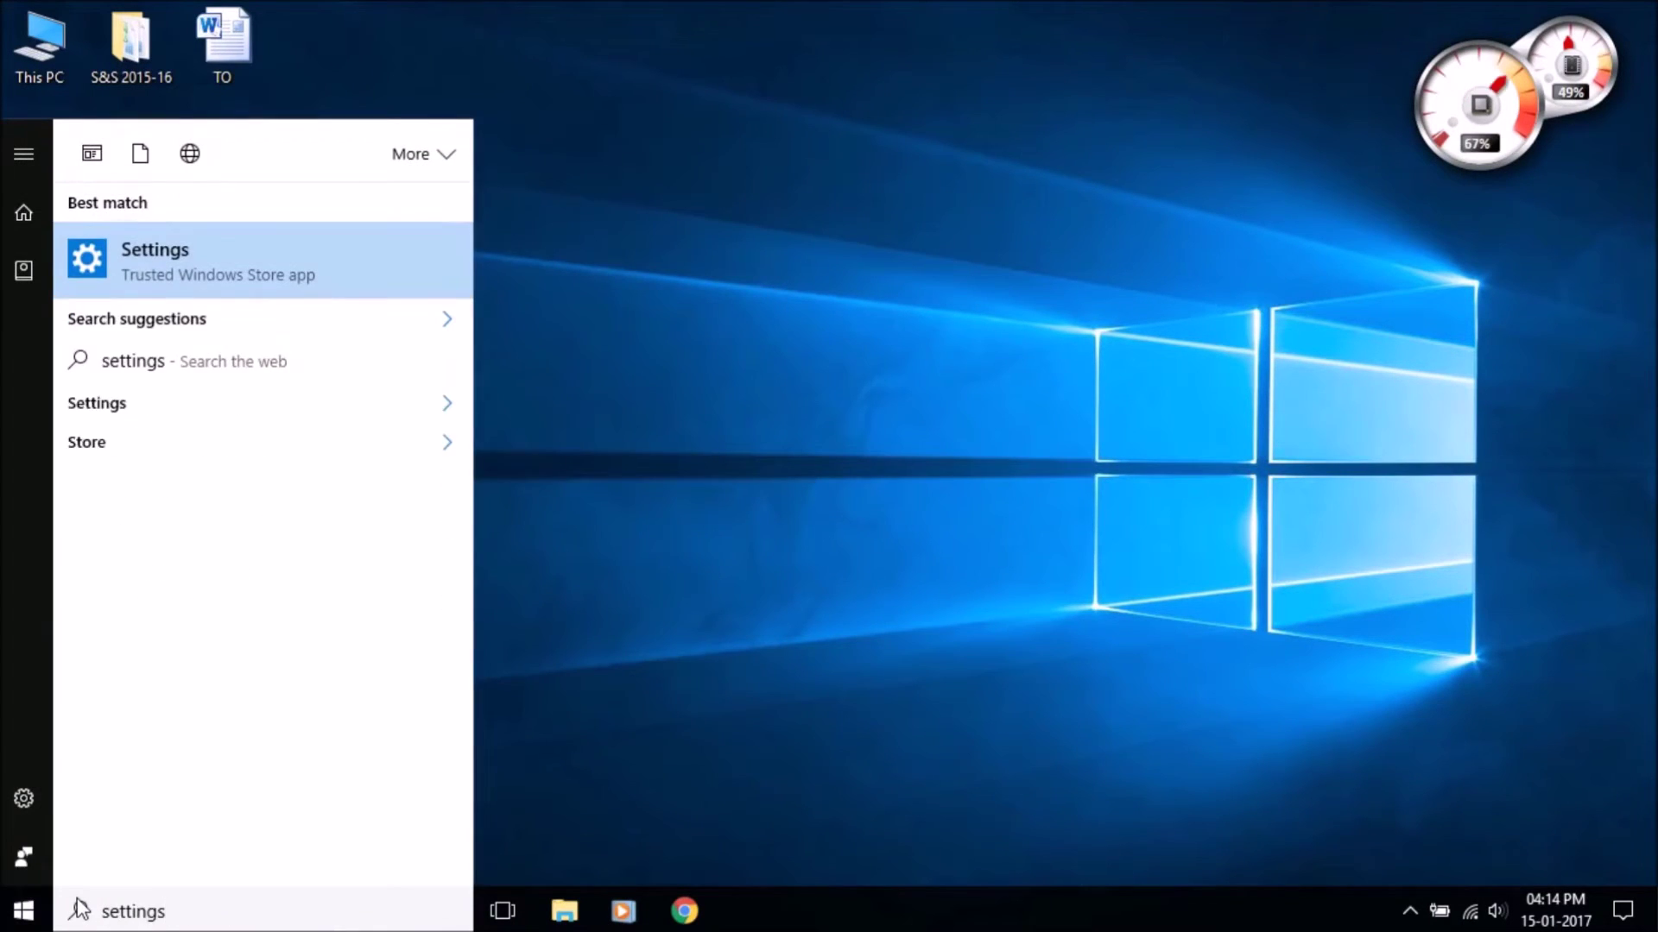
key(Return)
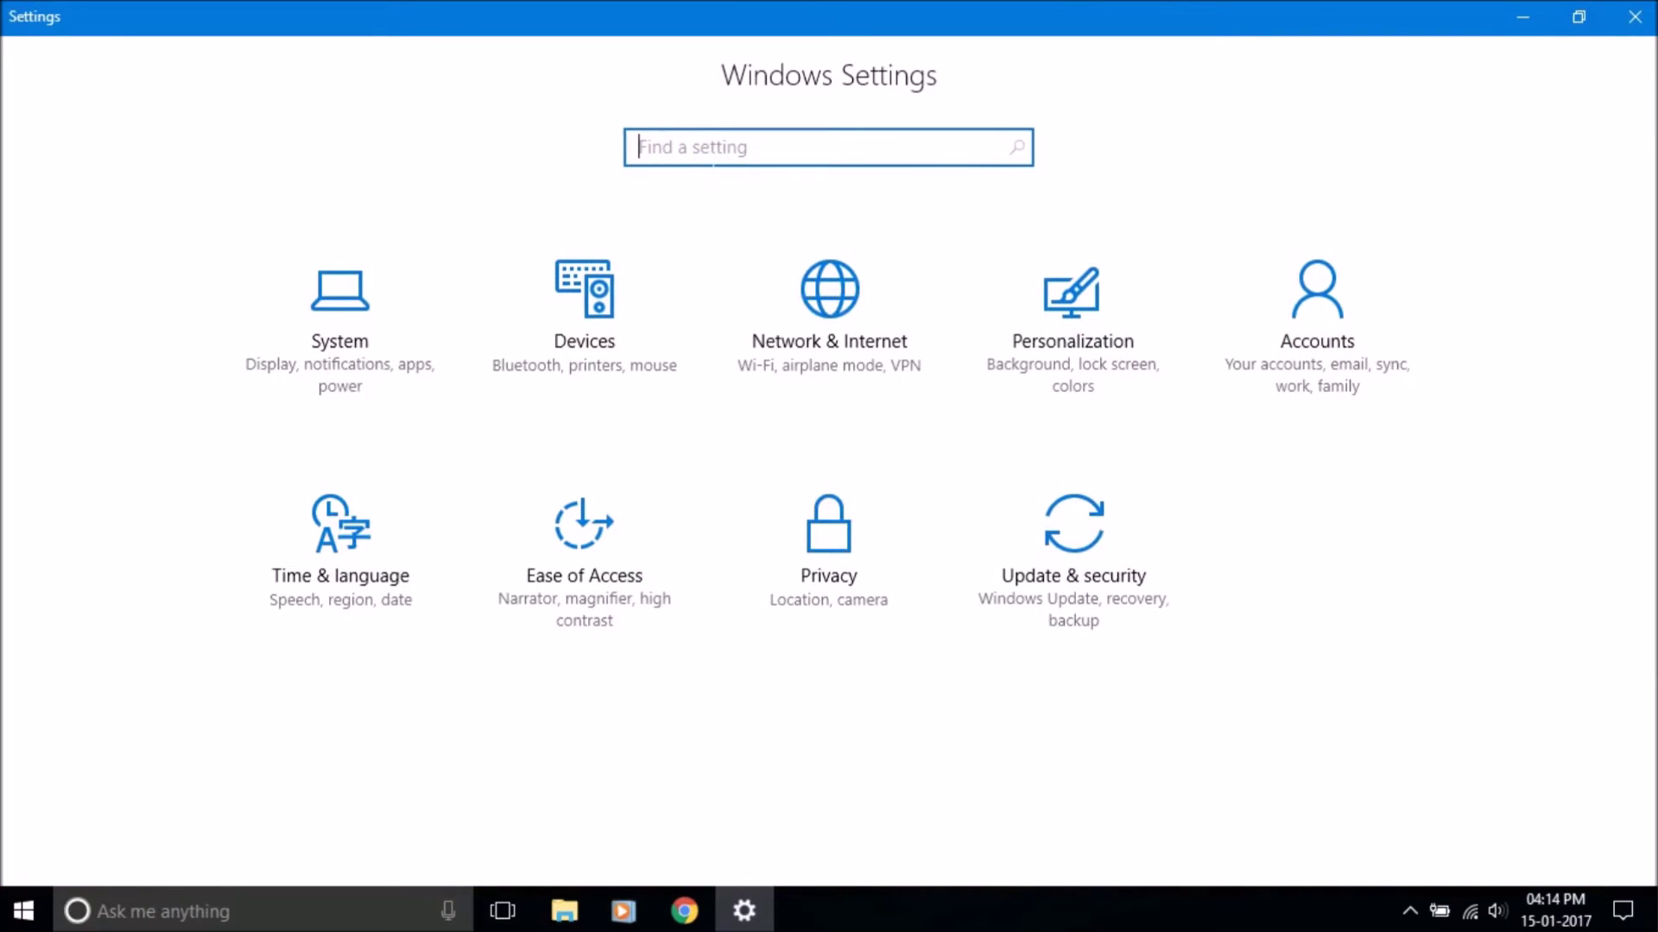
text(location)
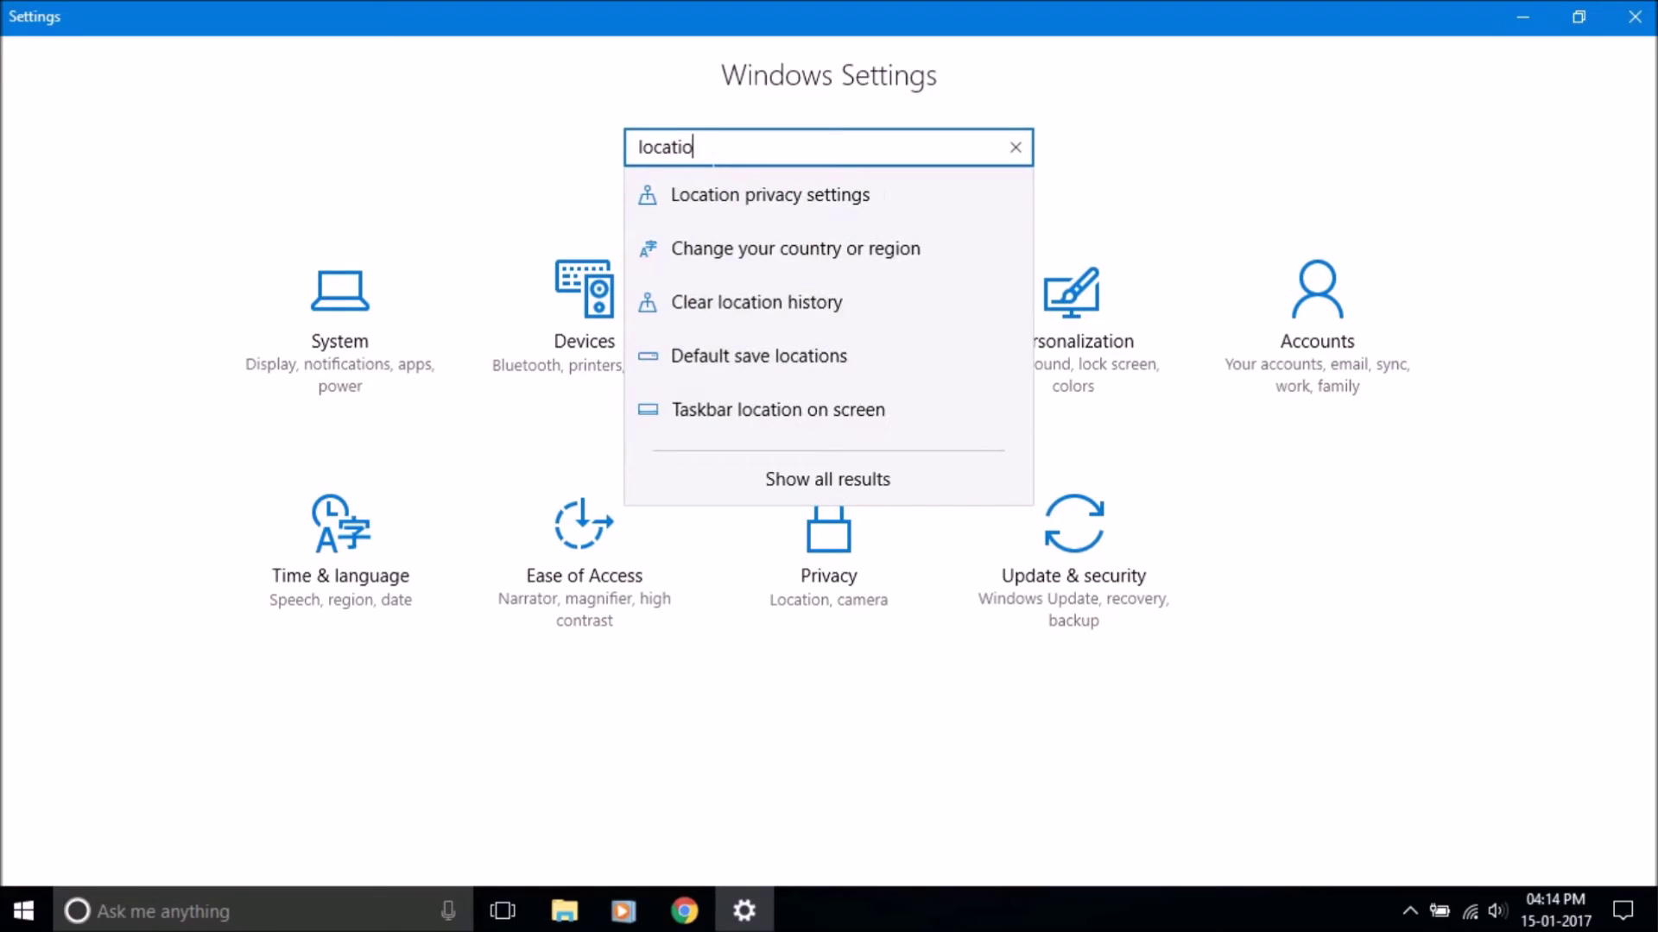
click(870, 202)
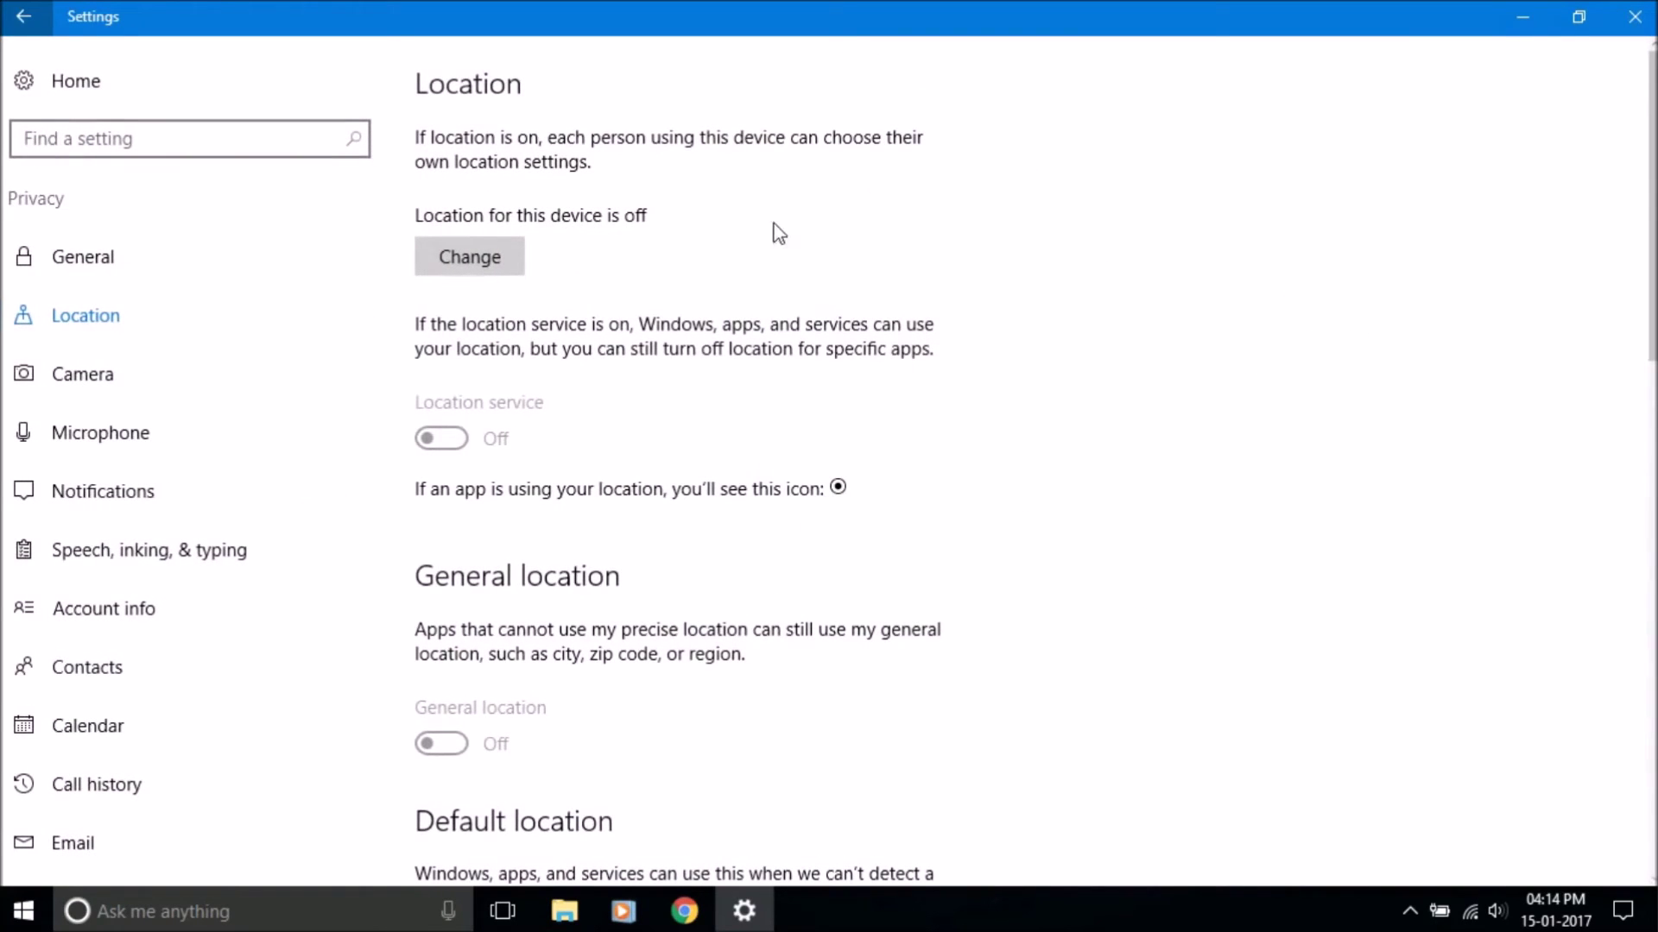
- Switch device location On, check the location settings, and close Settings
click(472, 259)
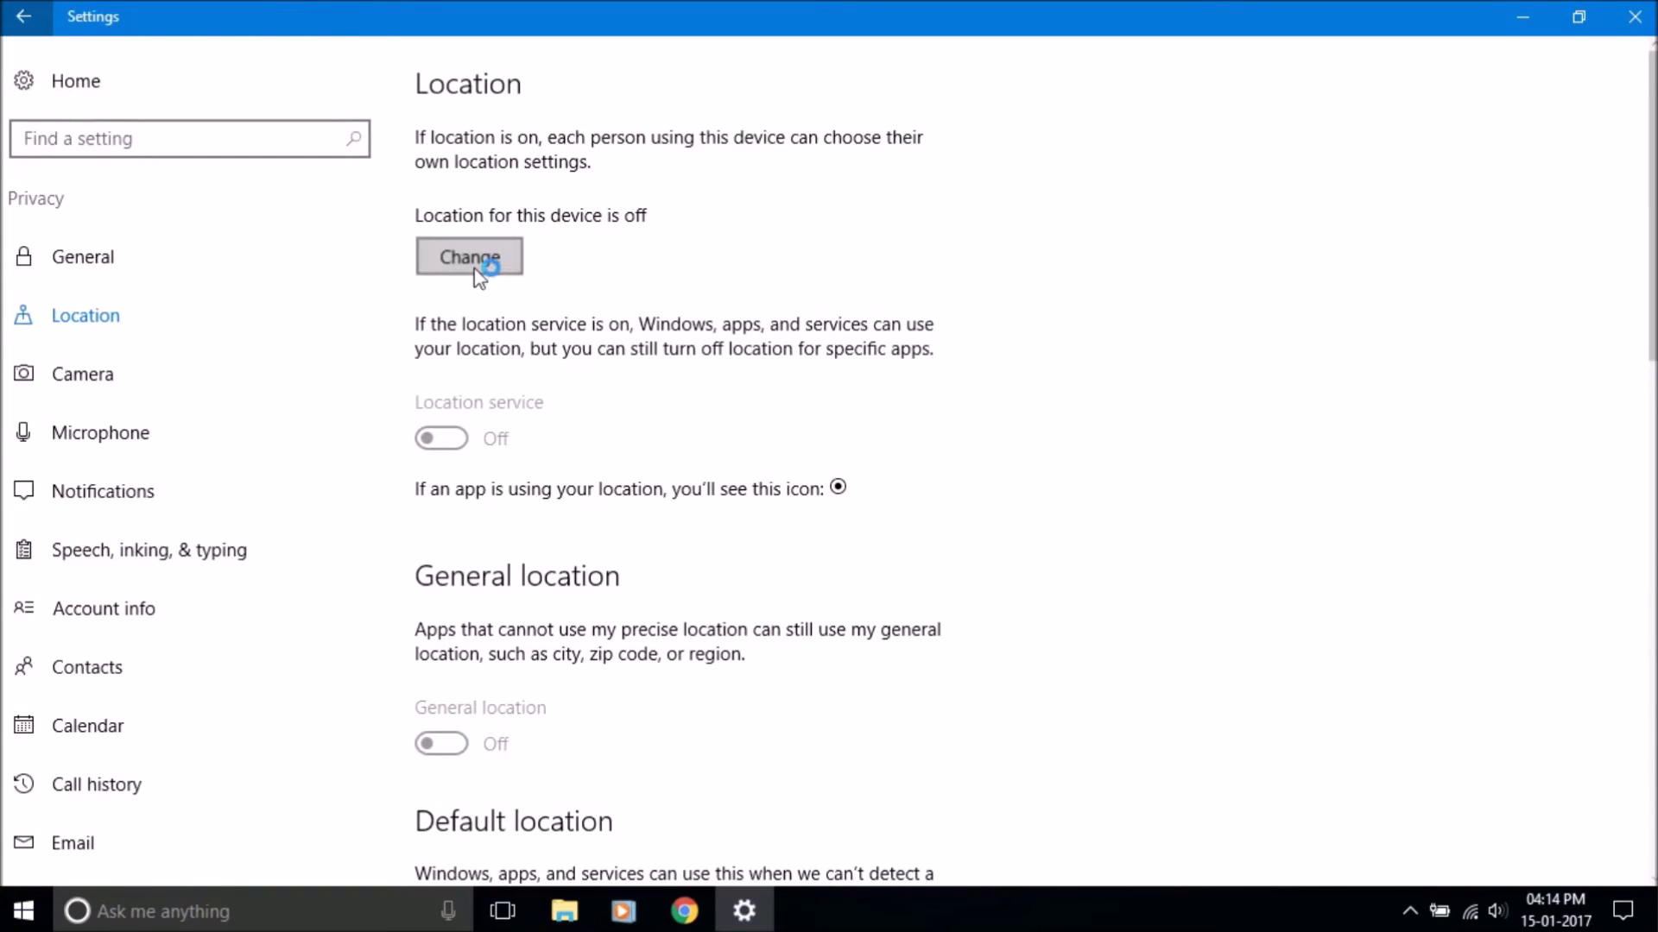
click(374, 159)
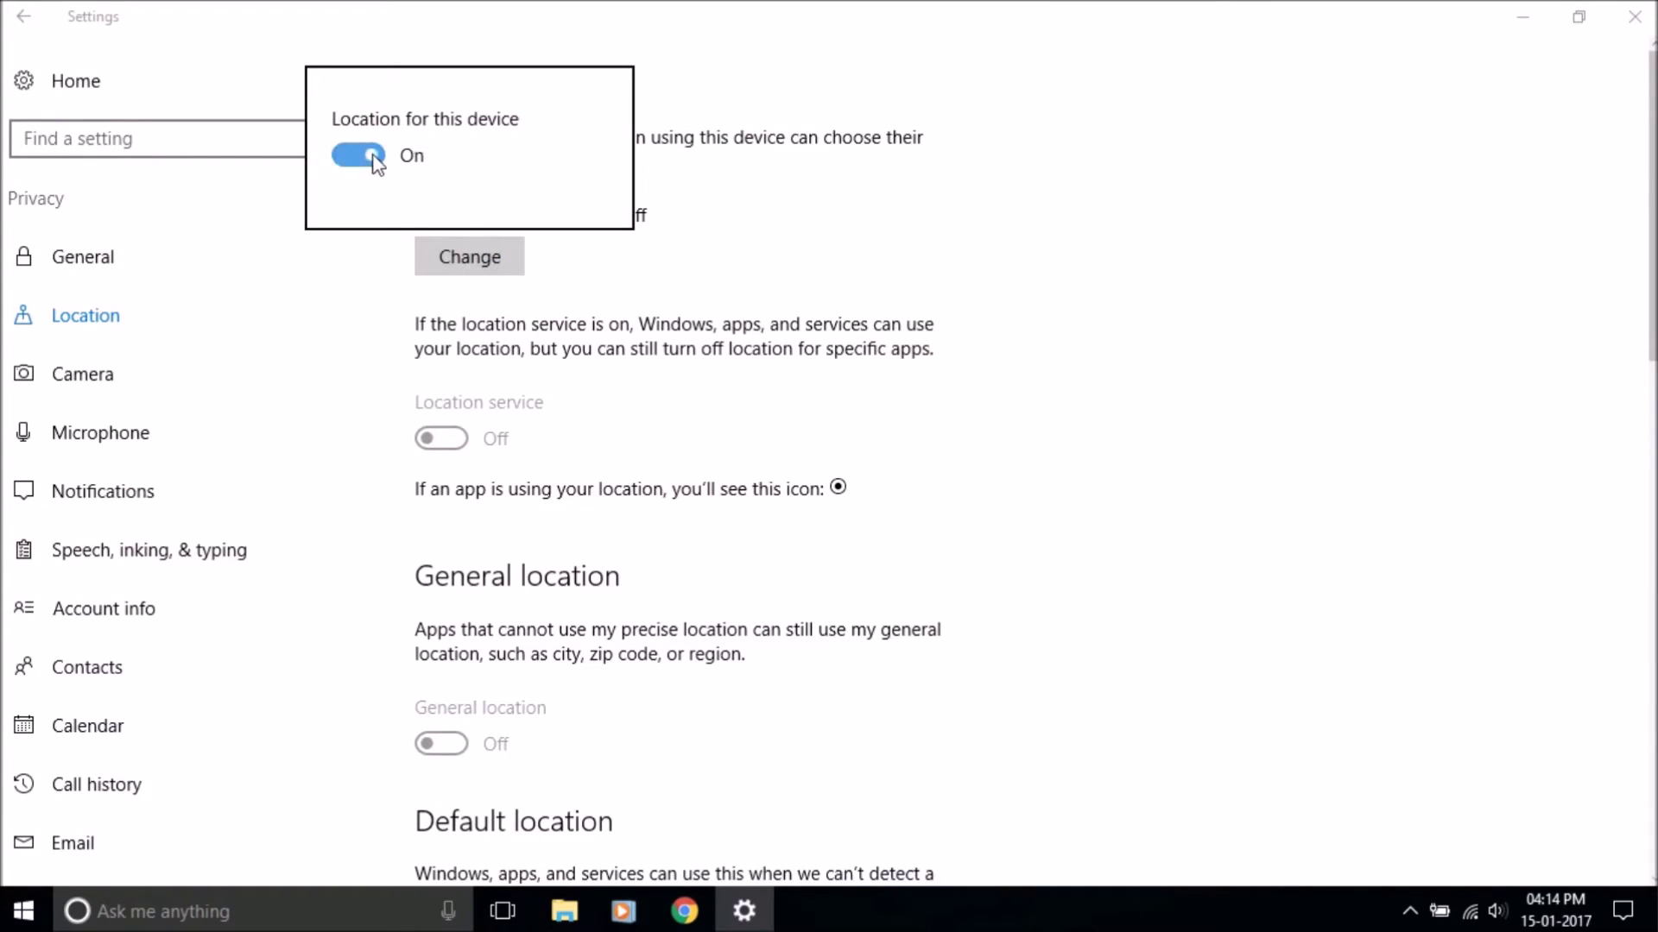
click(643, 445)
scroll(644, 442, down, 1)
scroll(644, 445, down, 10)
scroll(643, 445, up, 10)
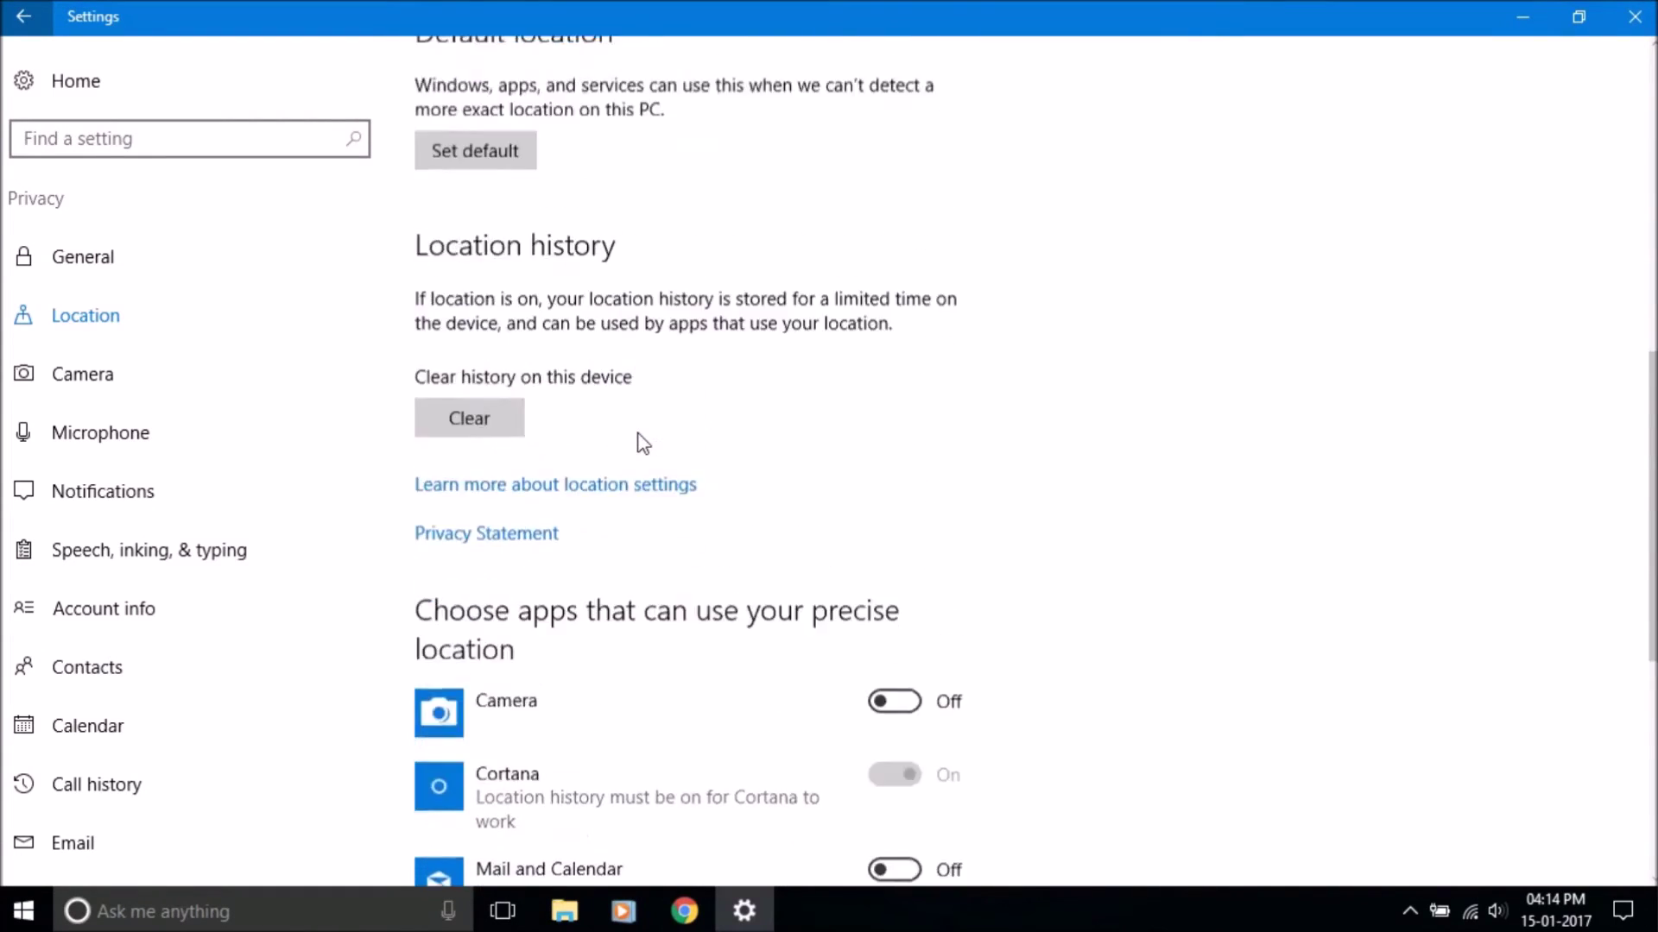
scroll(644, 442, up, 1)
click(1634, 17)
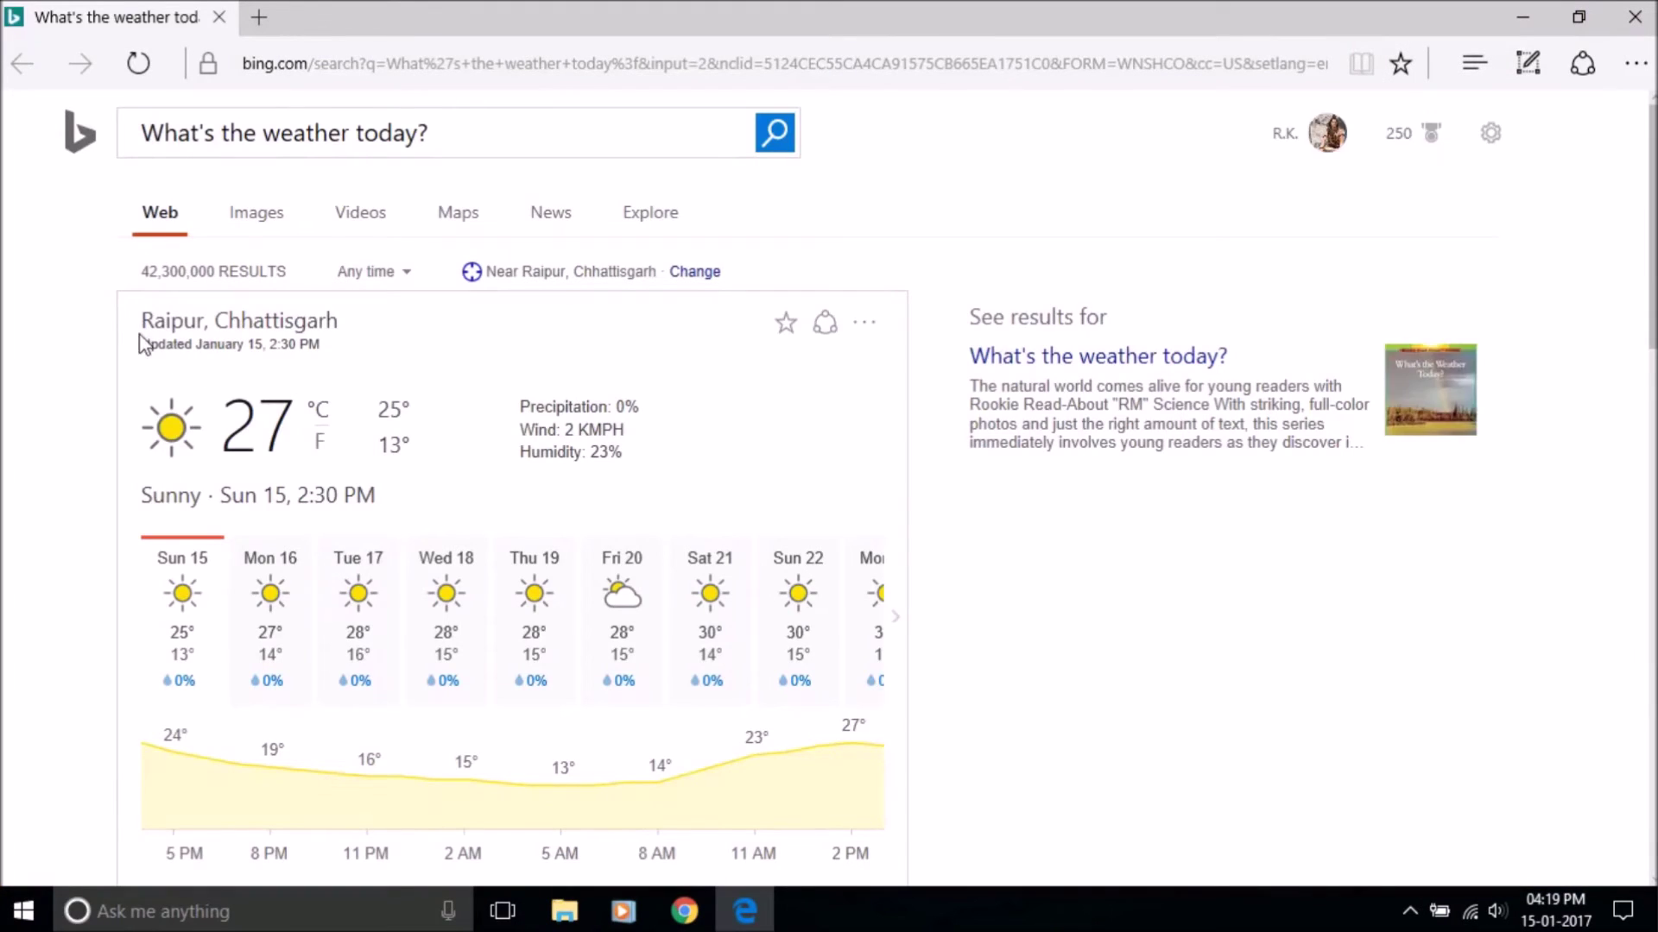
- Review the Bing weather card for Raipur, Chhattisgarh in Edge, scrolling through the forecast
drag(141, 322, 338, 324)
click(359, 324)
scroll(425, 510, down, 3)
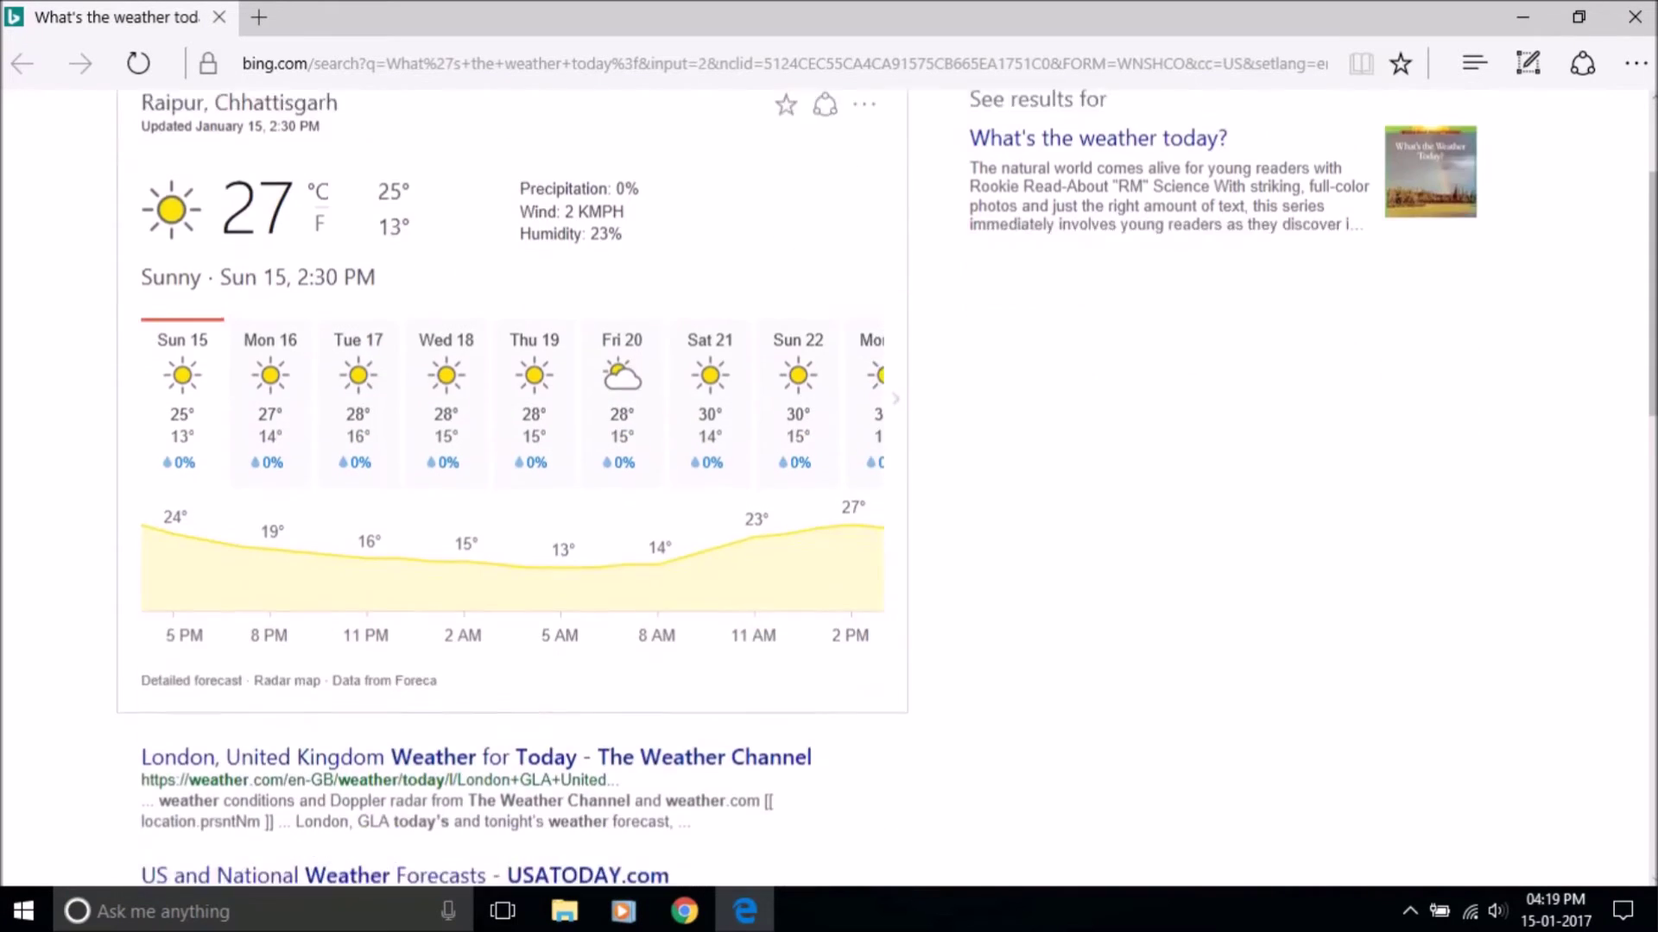
scroll(557, 636, up, 3)
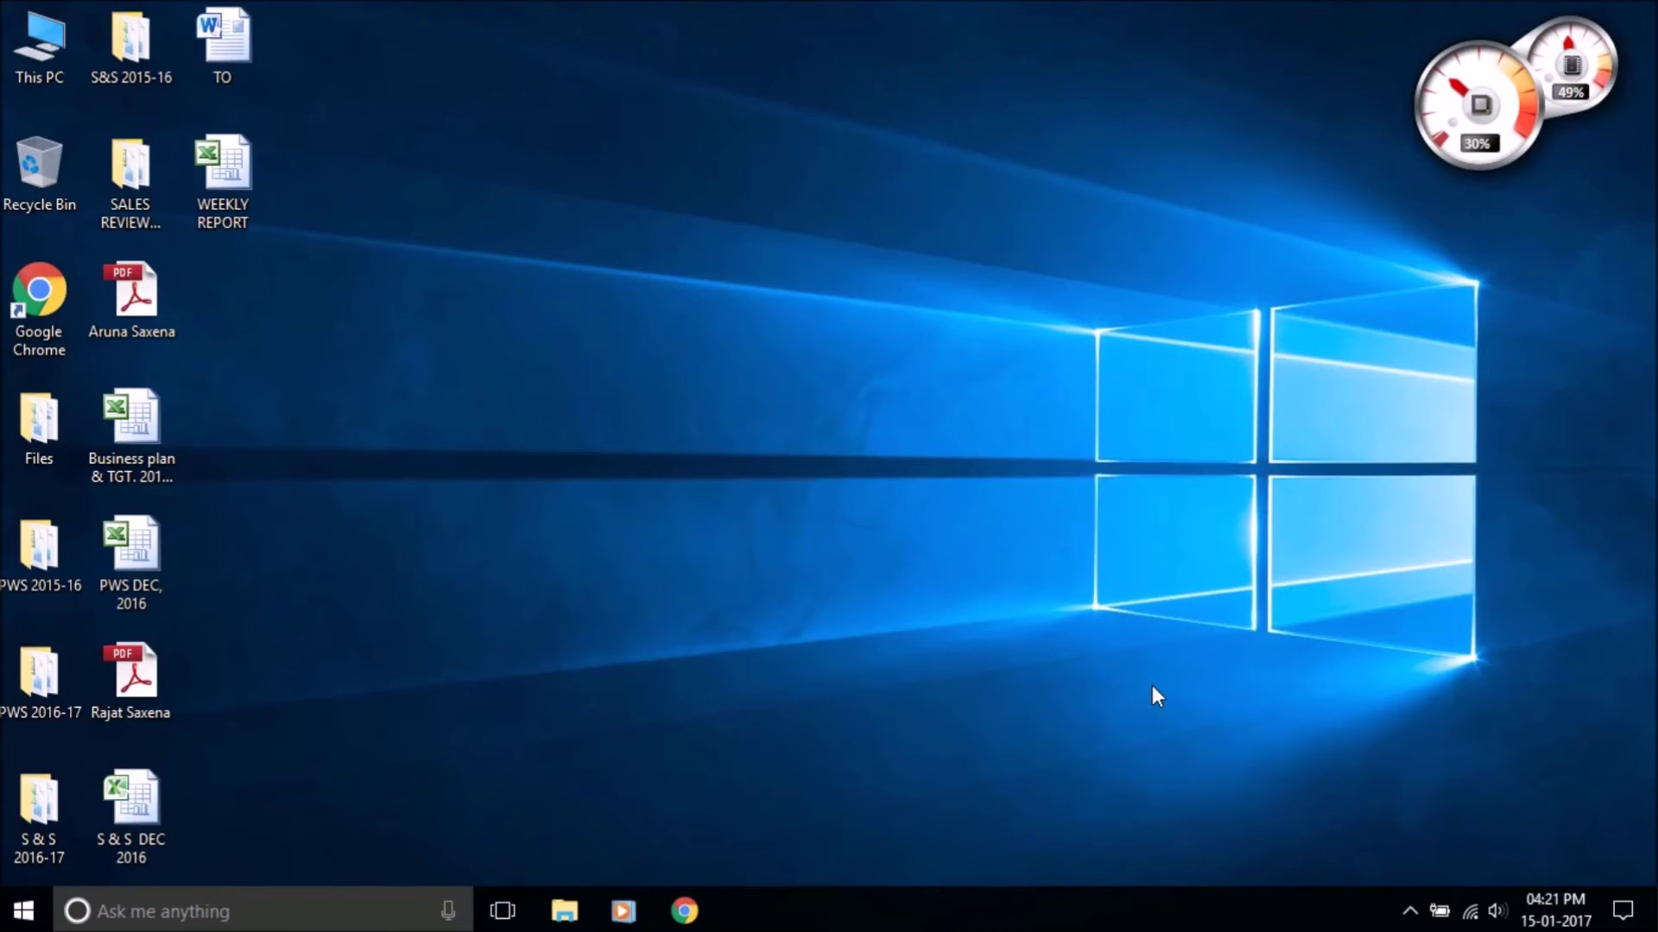
key(super+c)
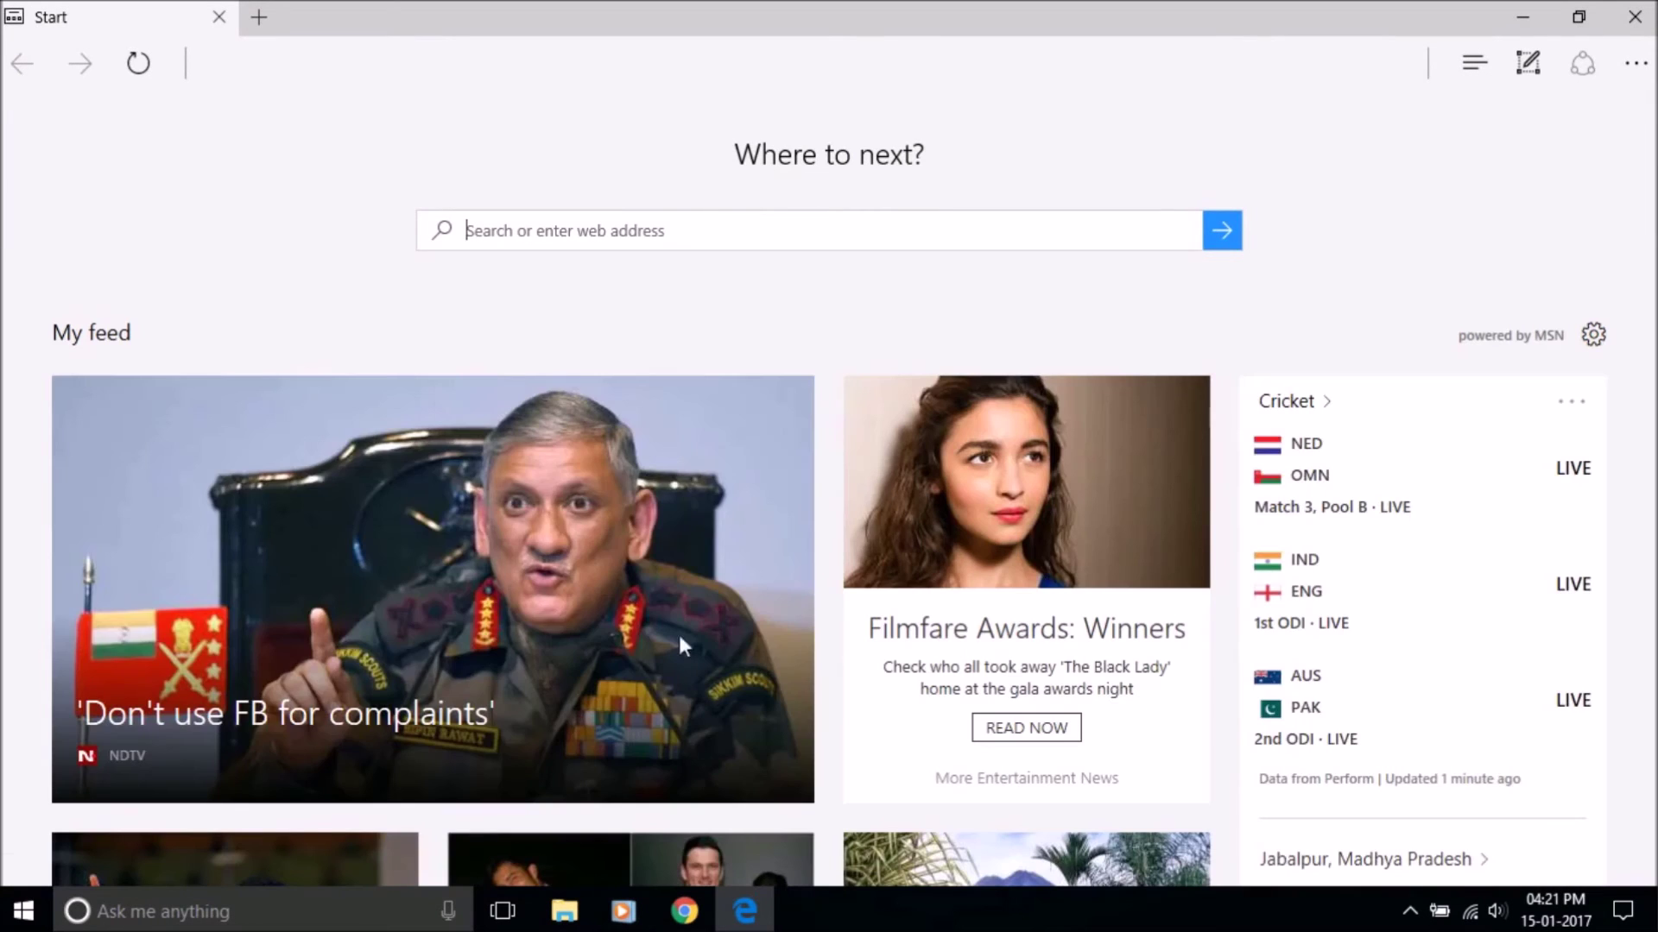
scroll(1007, 593, down, 5)
scroll(1007, 593, down, 5)
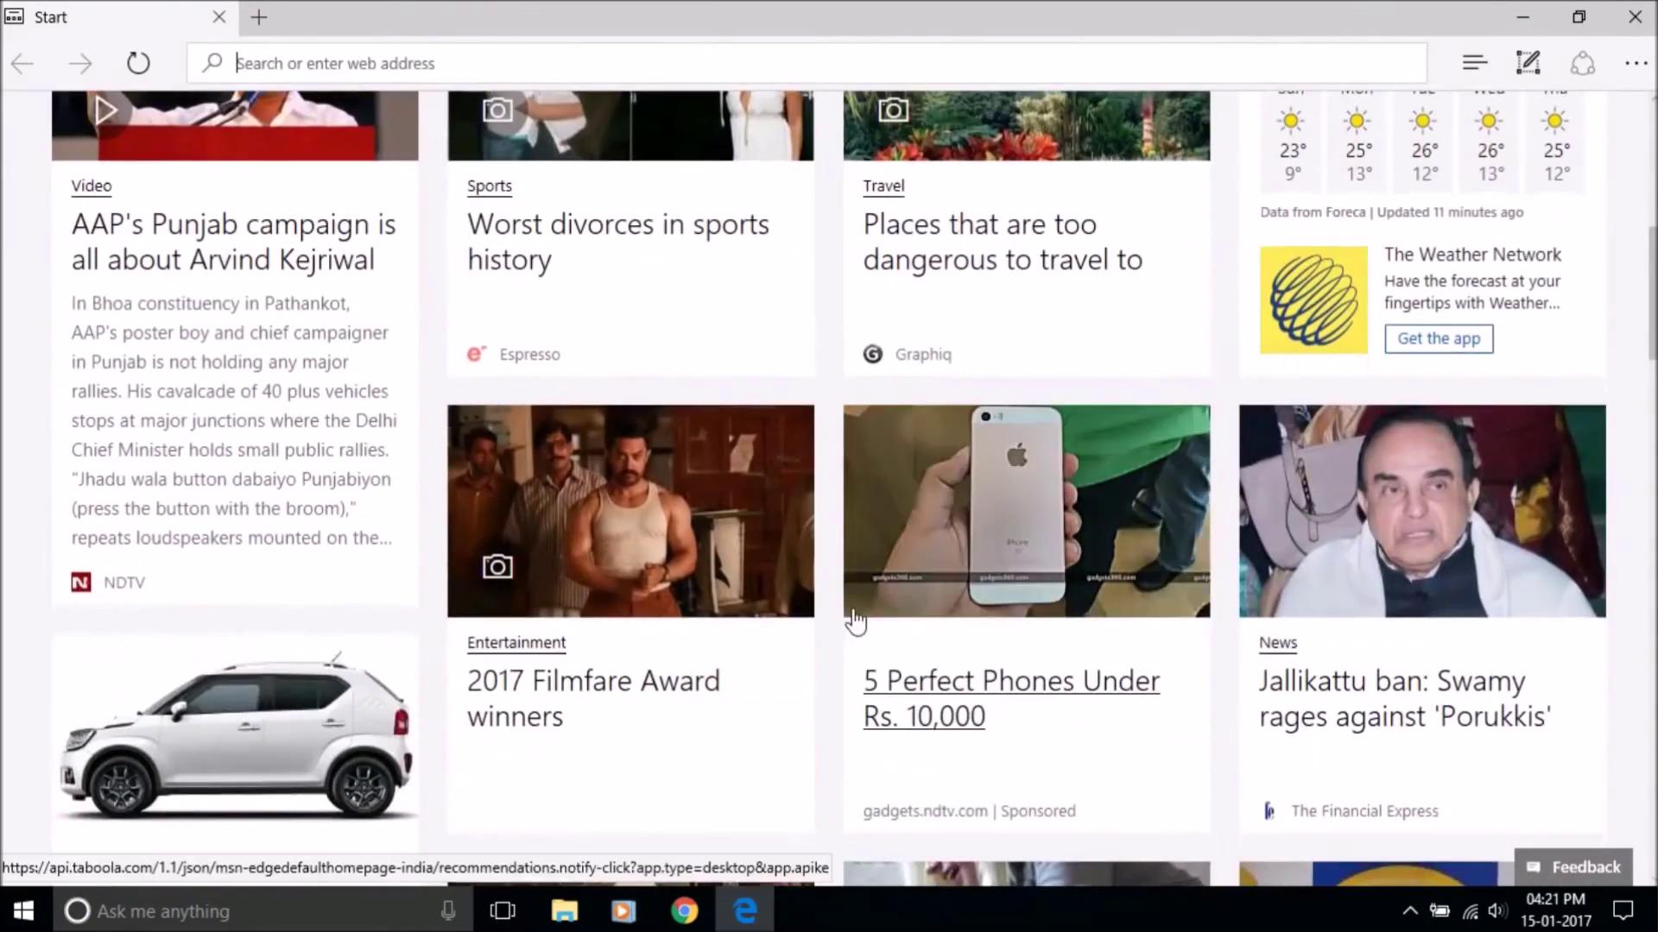
scroll(1016, 574, up, 10)
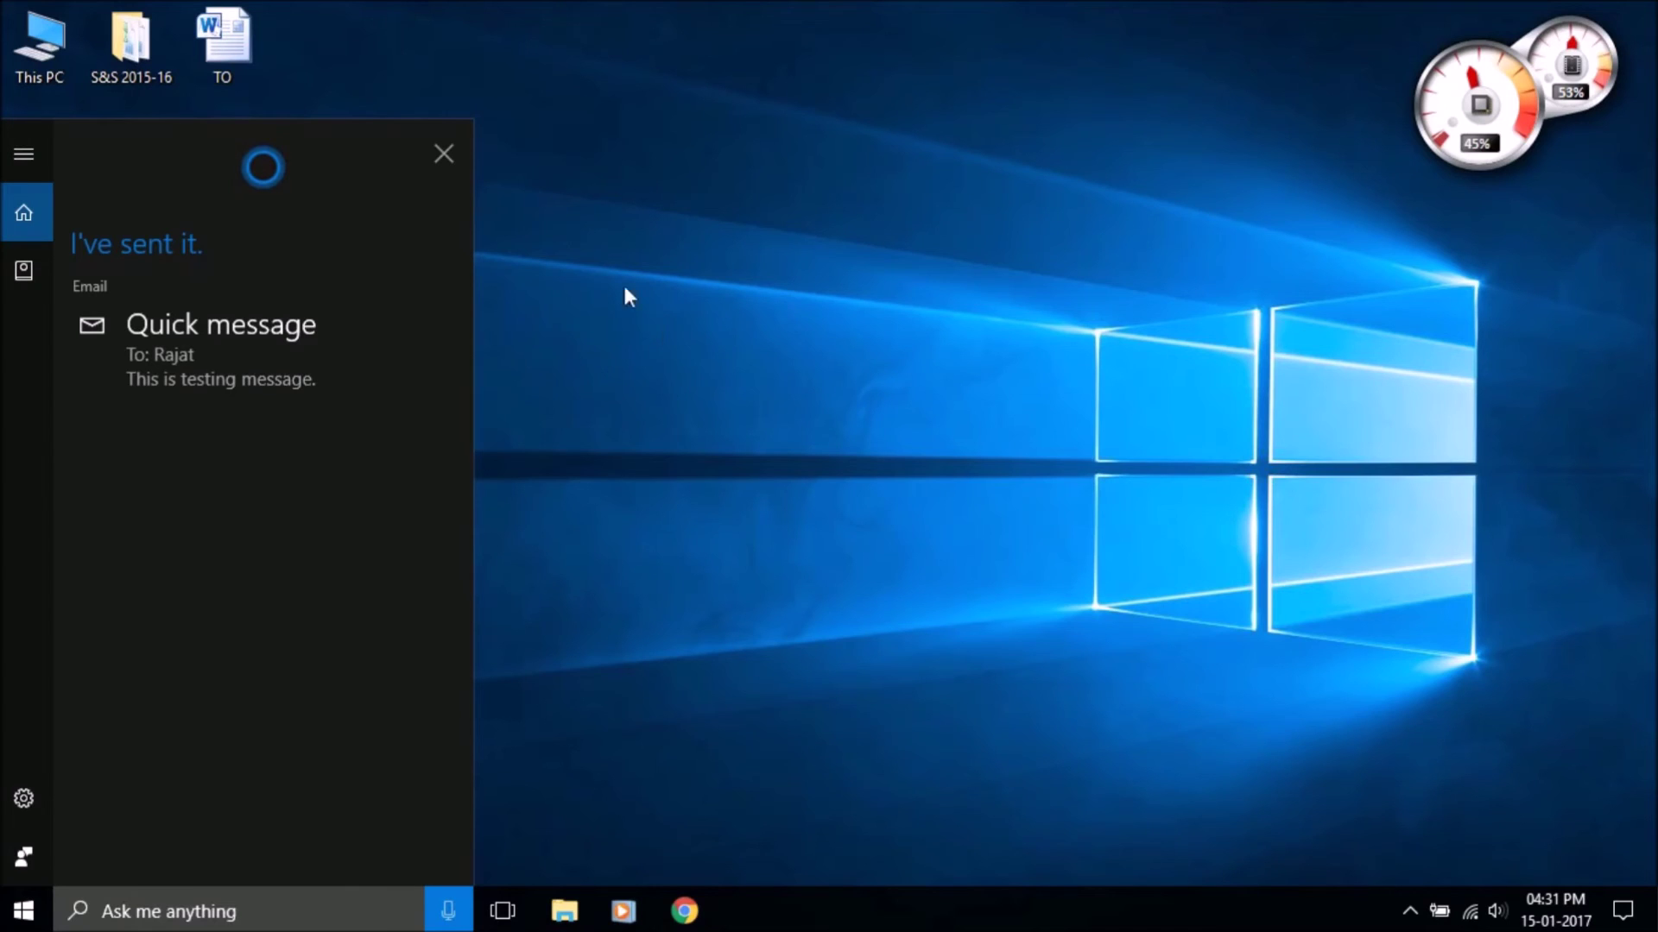
click(445, 156)
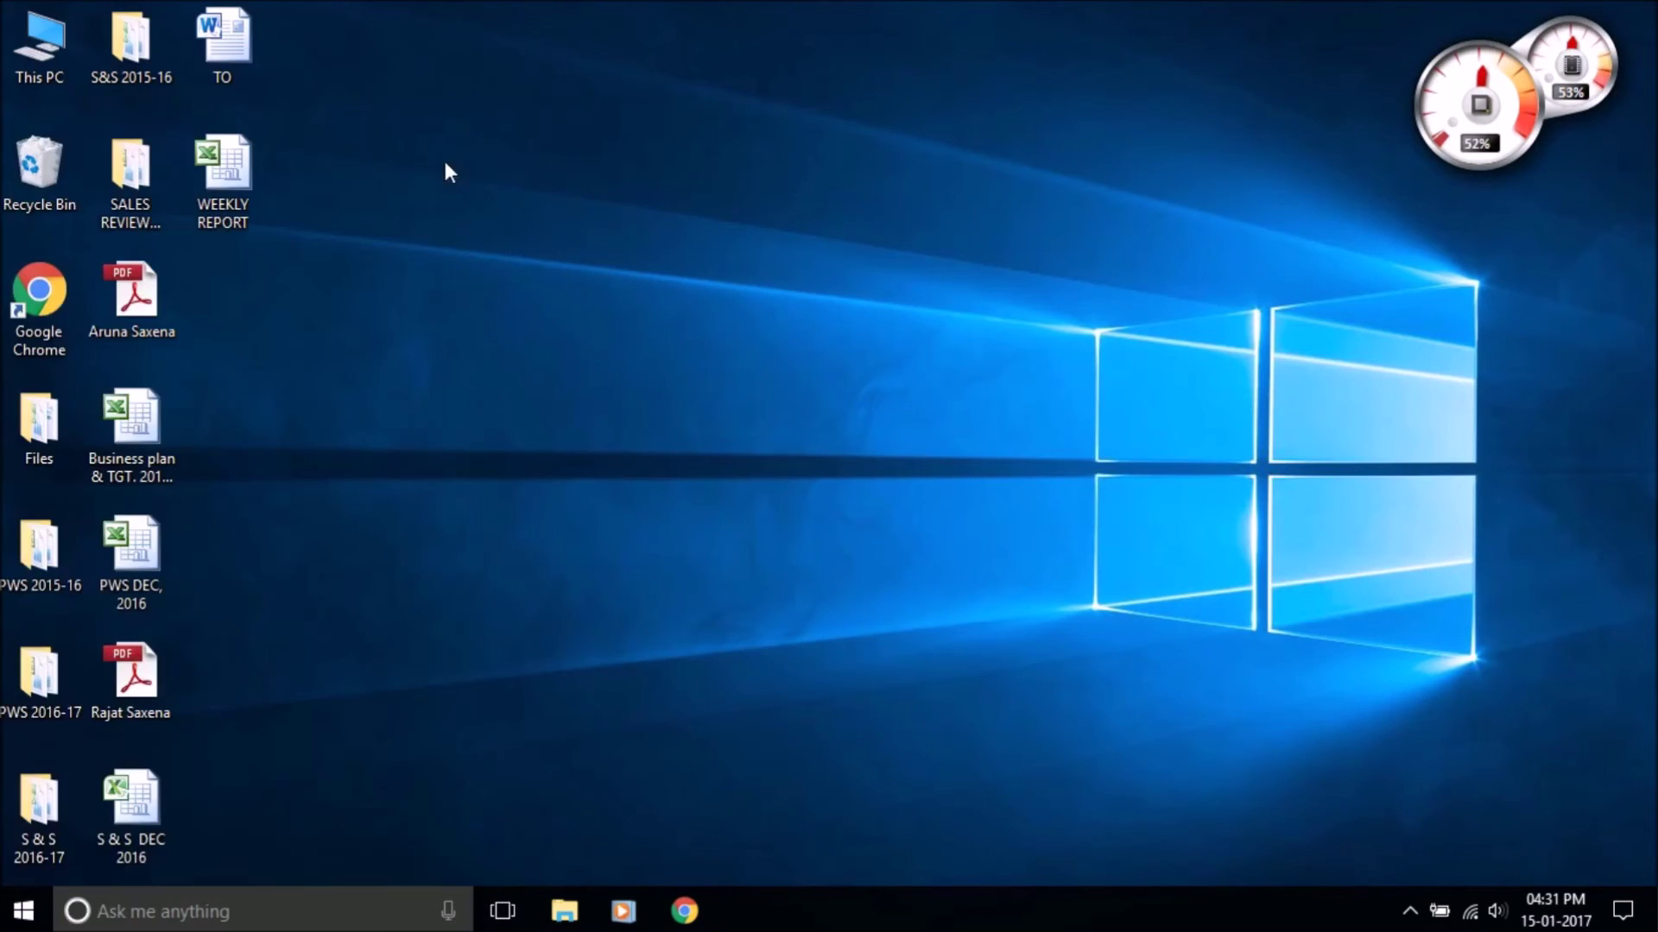
click(684, 911)
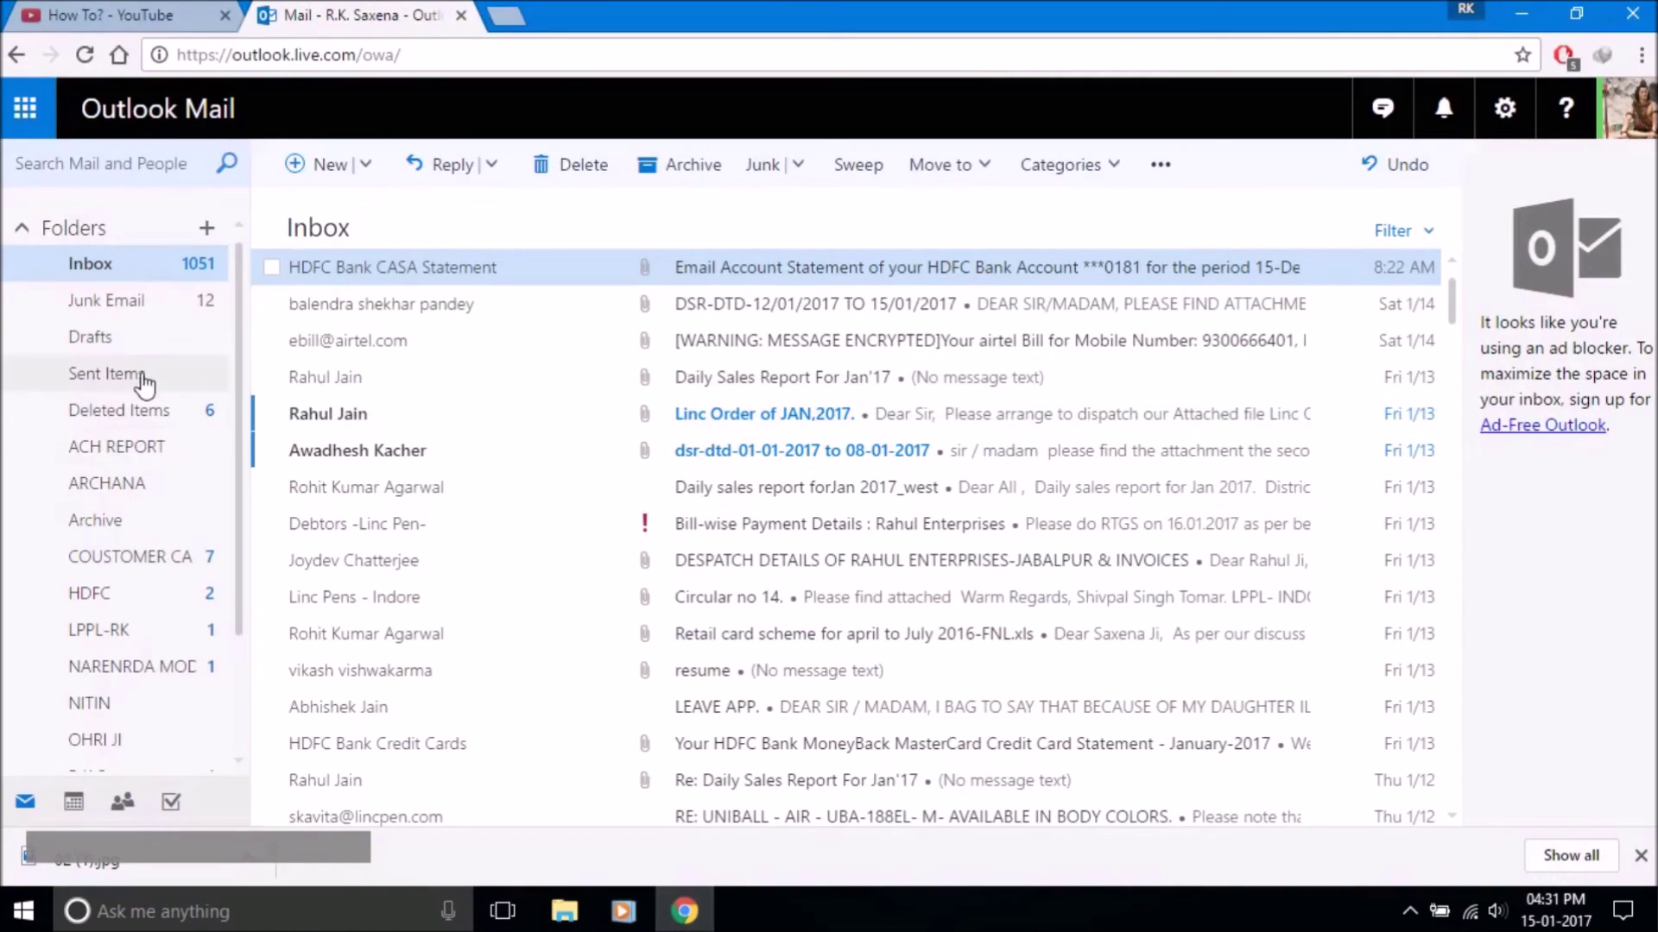
click(144, 380)
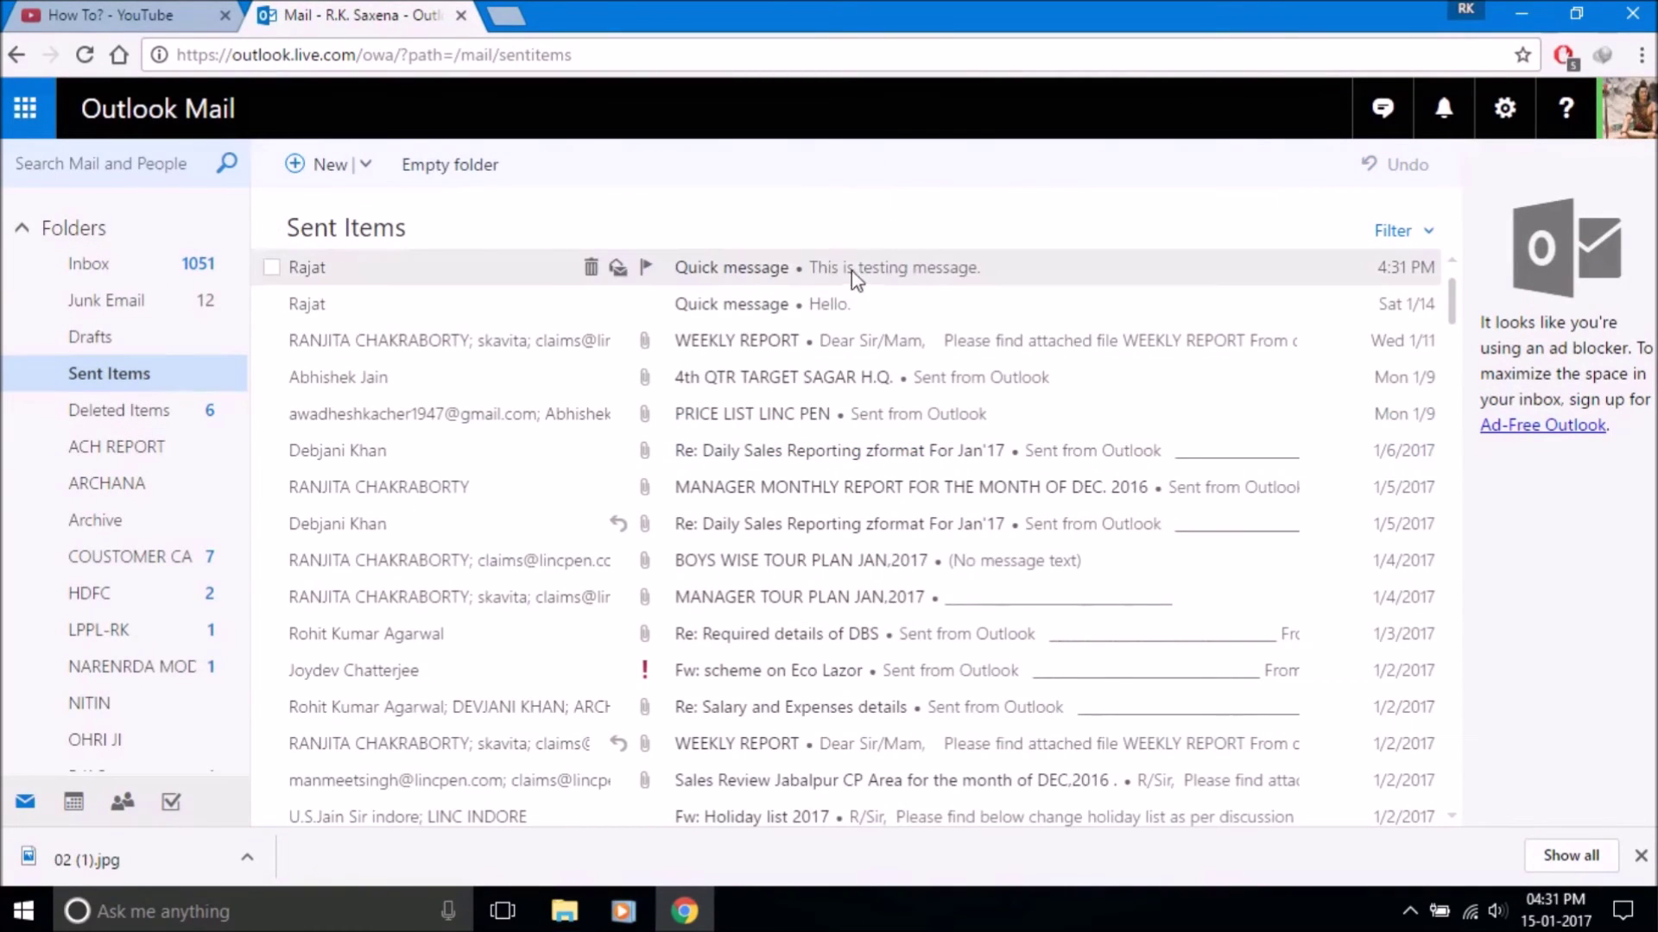
click(1004, 272)
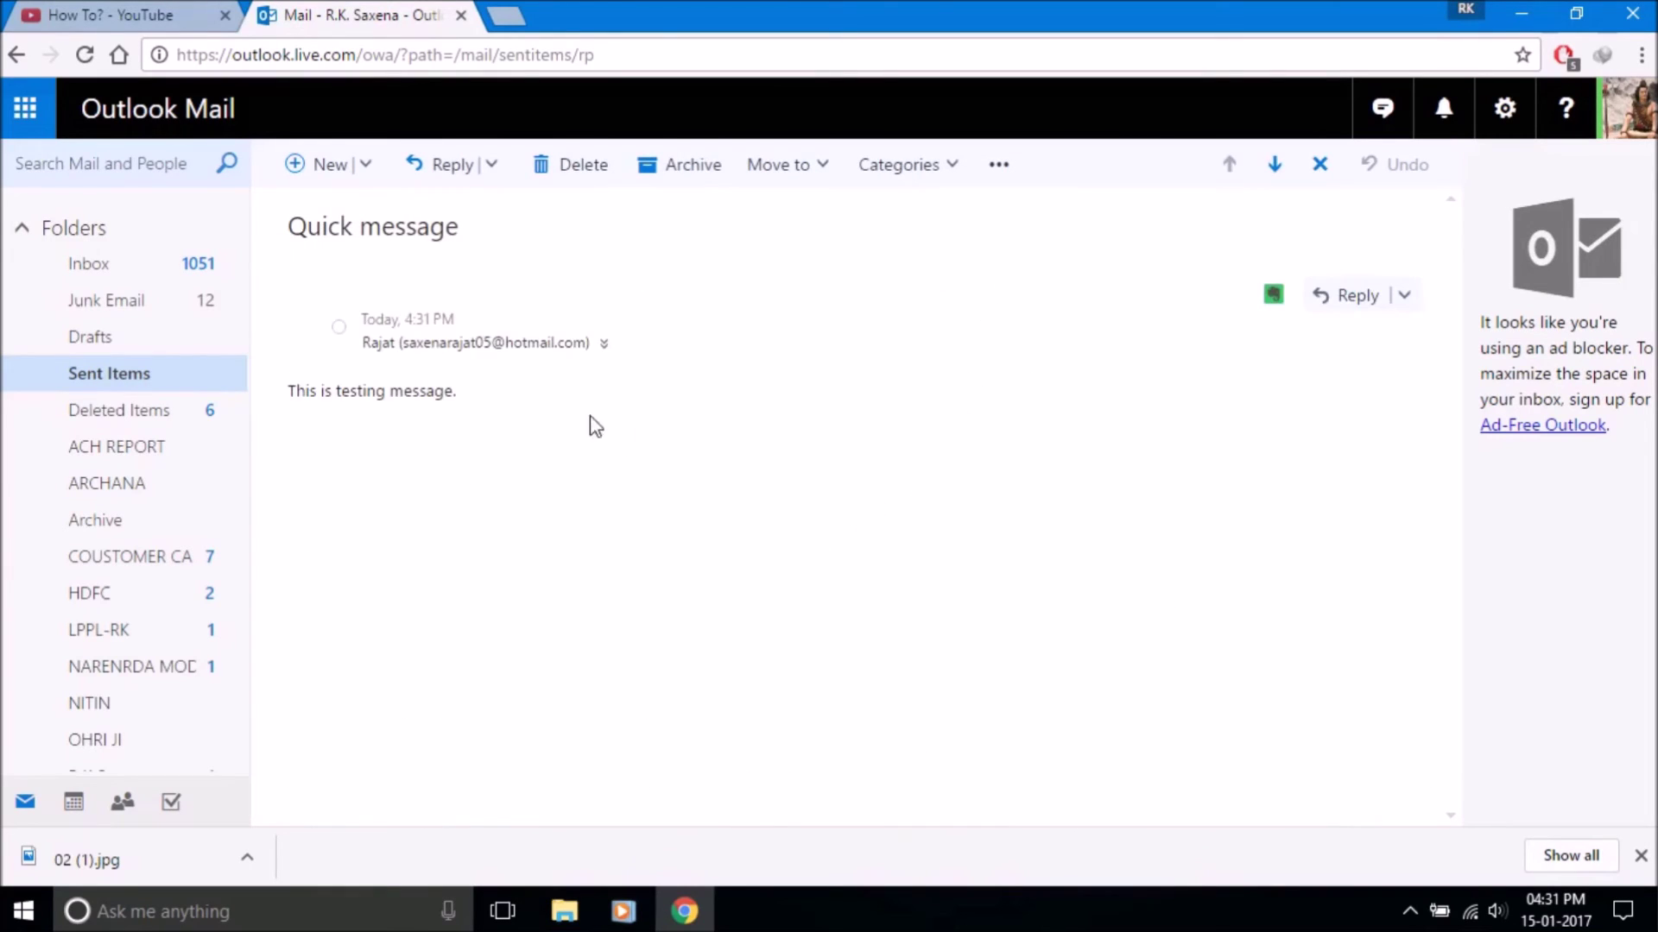
drag(456, 393, 284, 400)
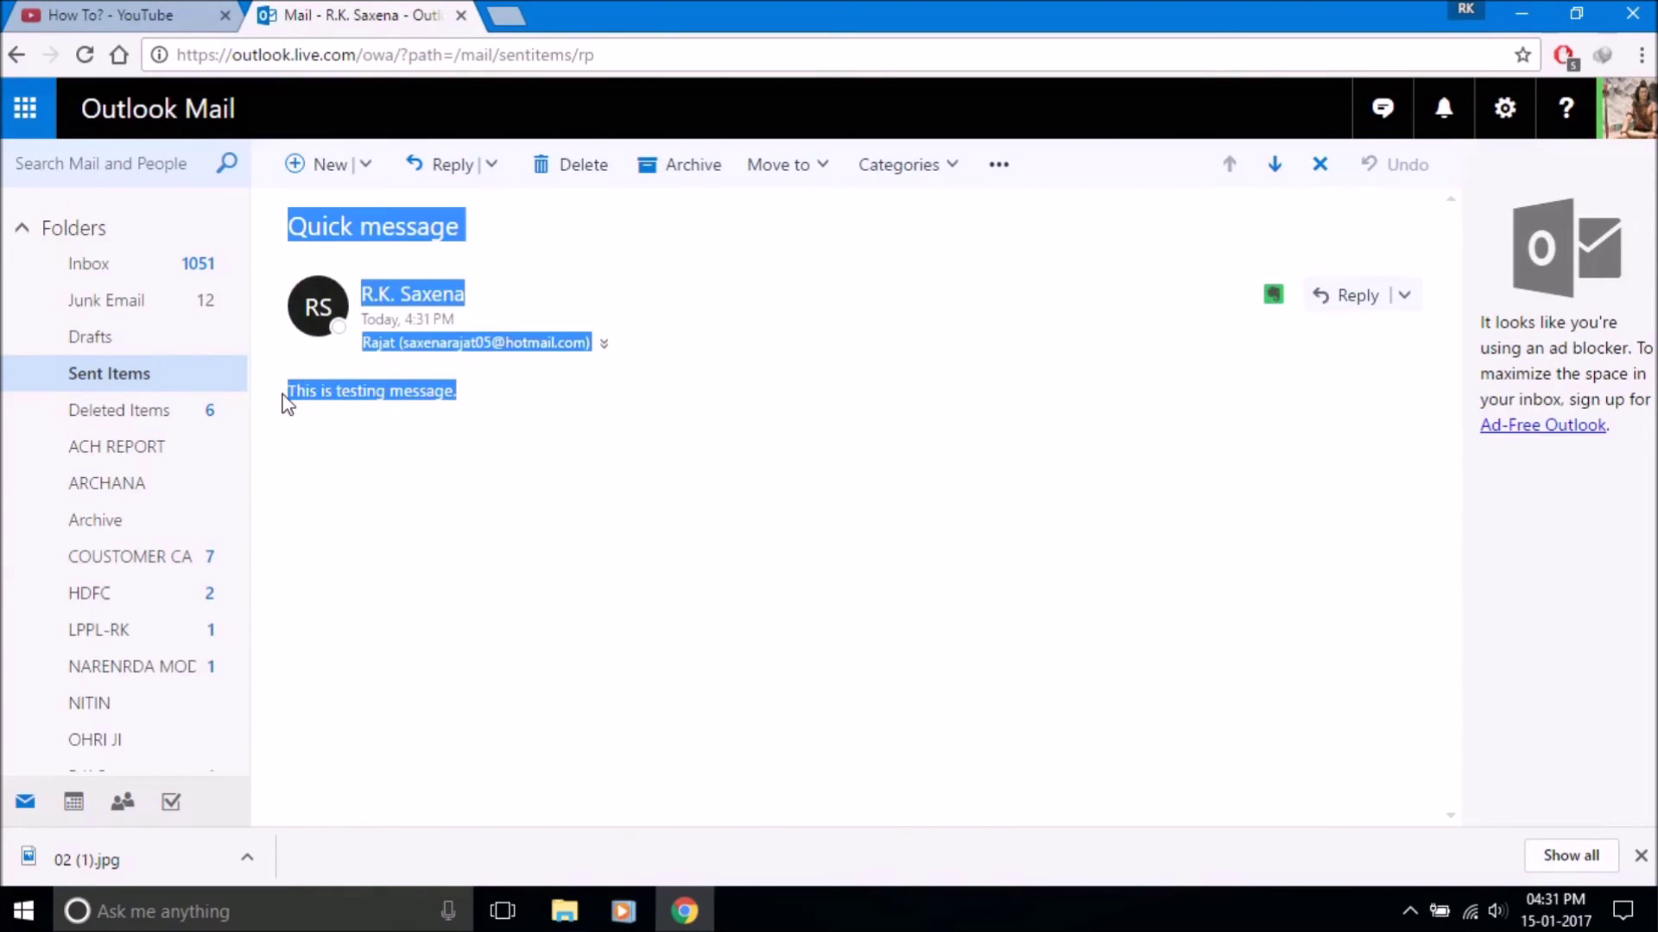
click(498, 401)
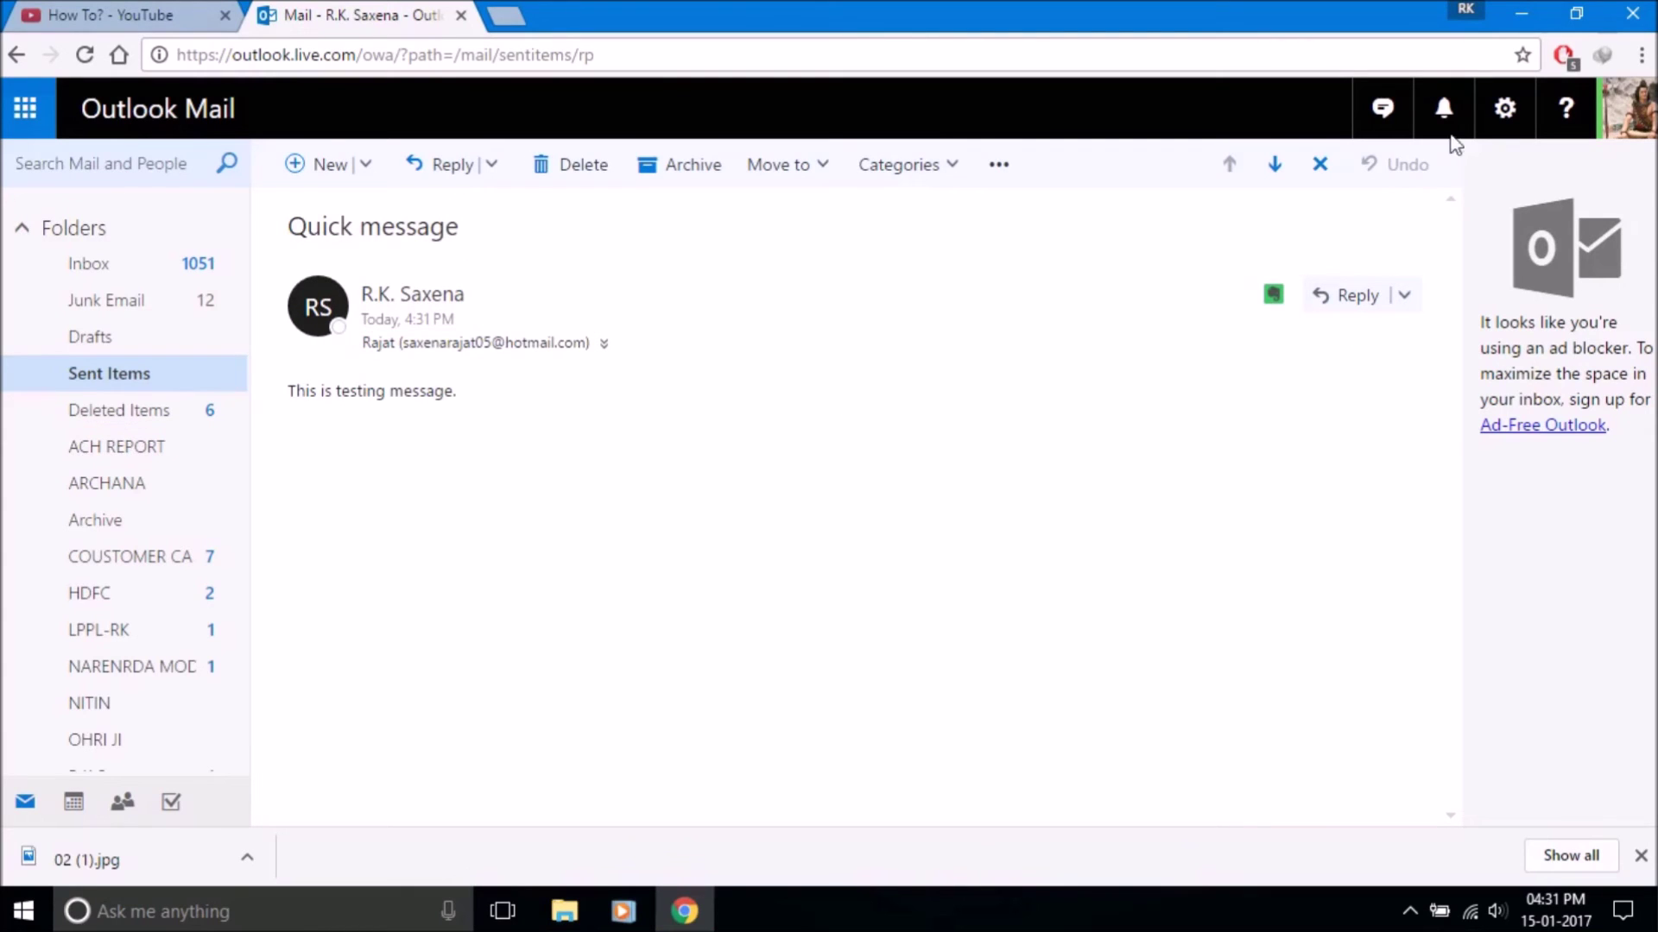
click(1526, 15)
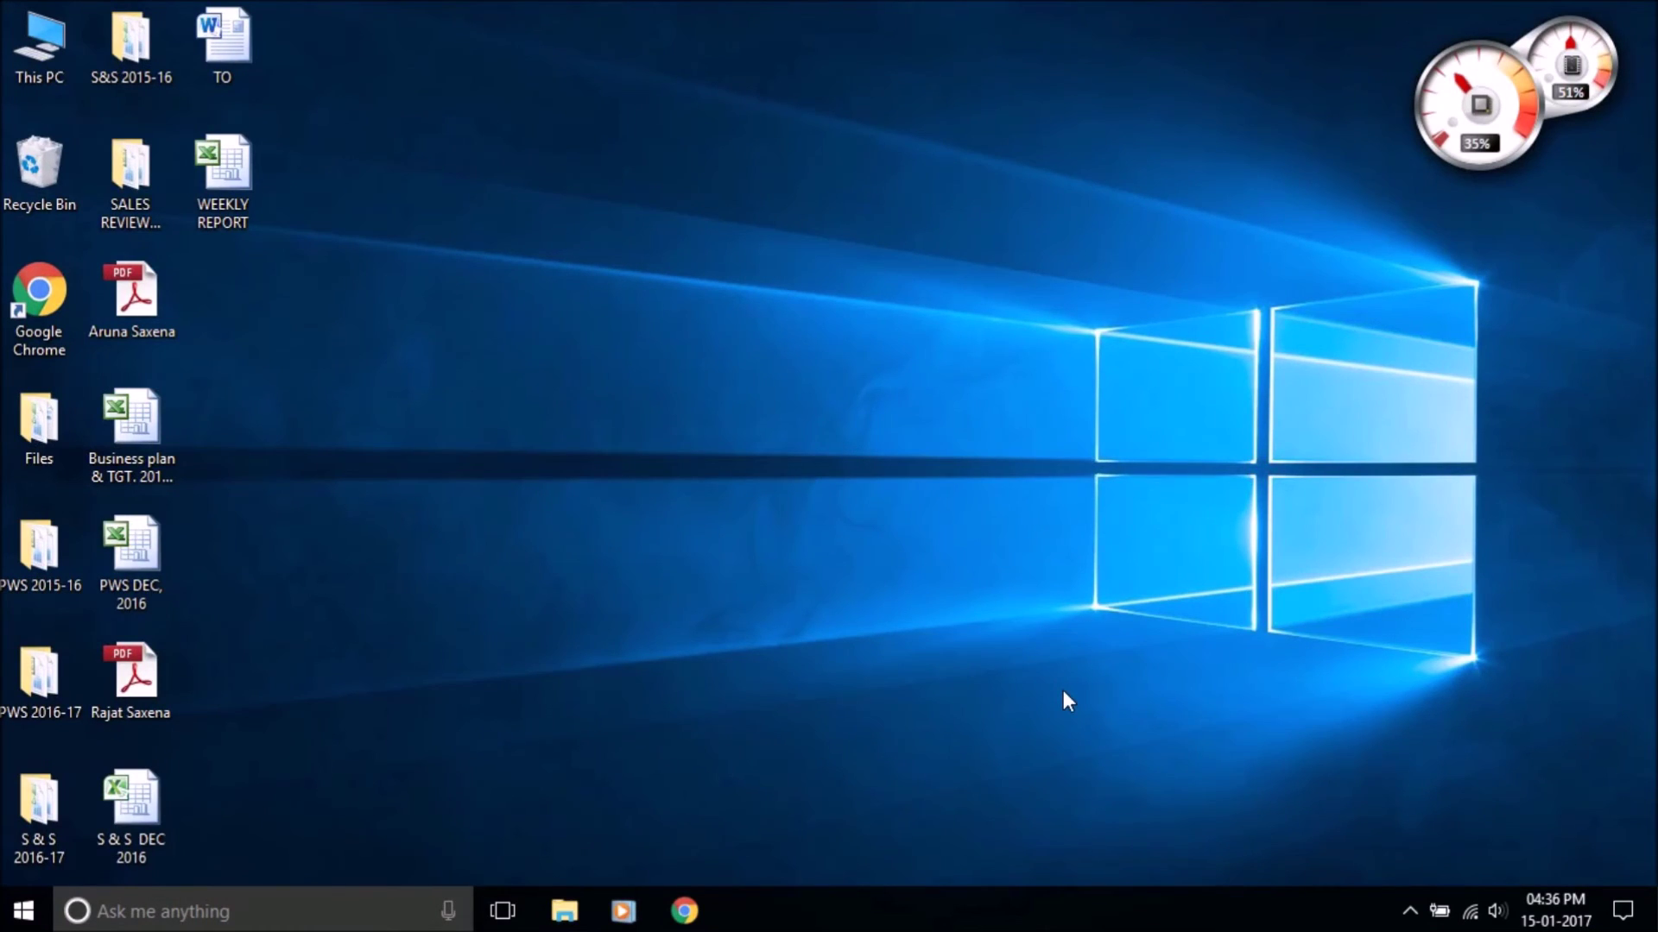
- Ask Cortana by voice how to do a full backup, then dismiss the instructions
key(super+c)
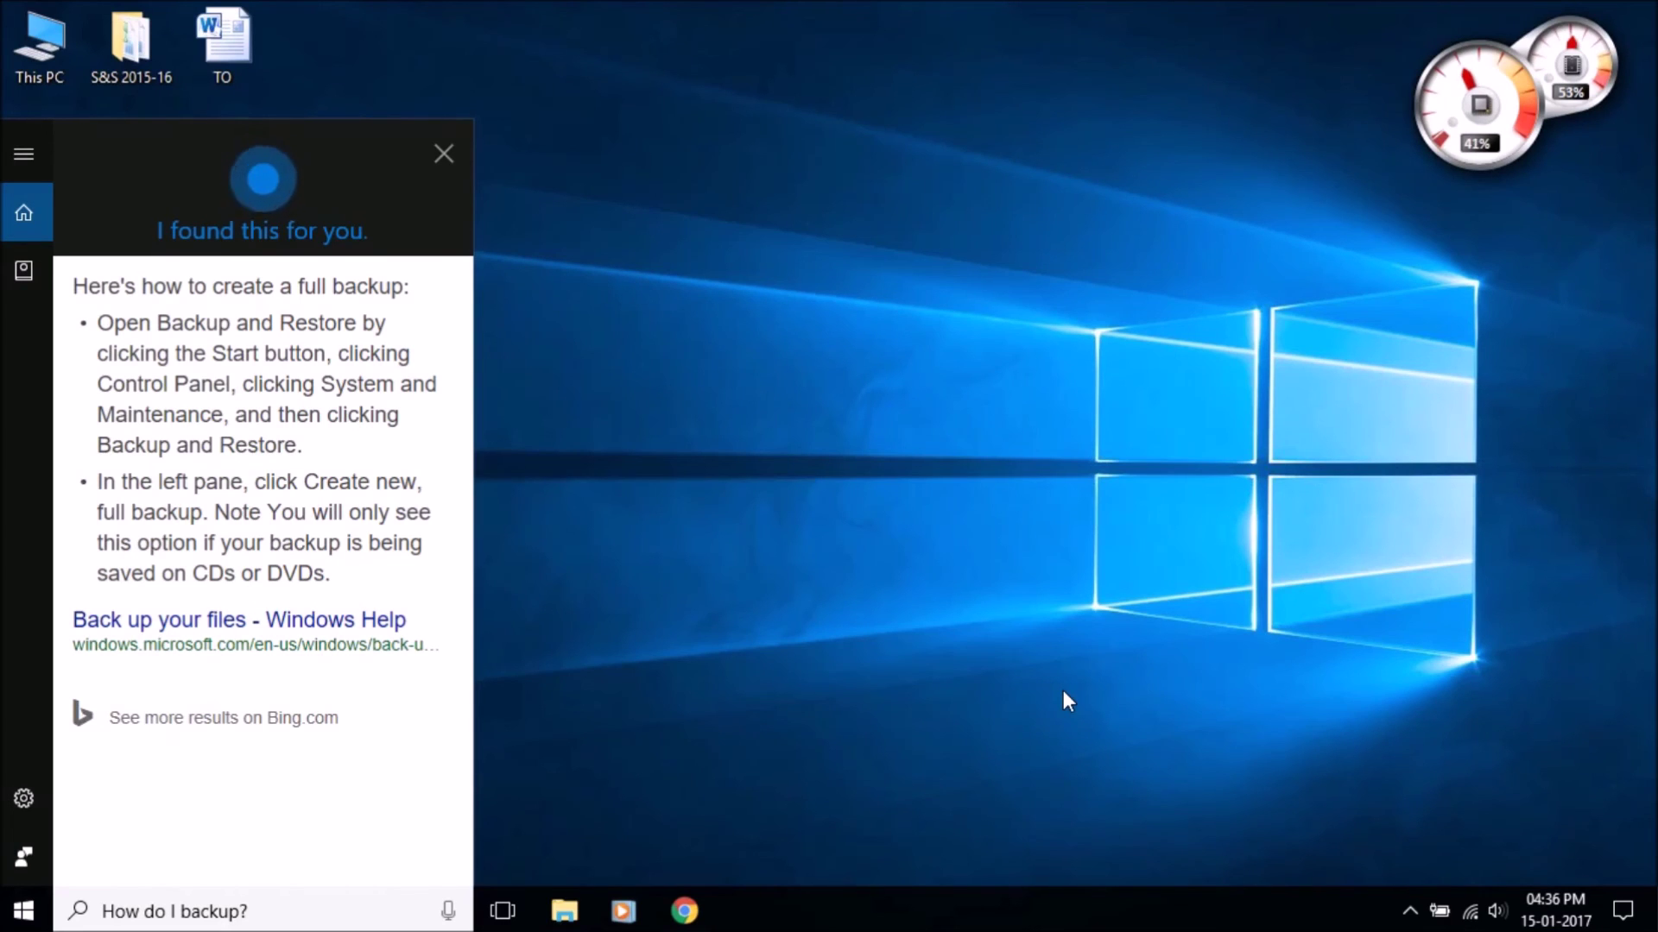
click(465, 150)
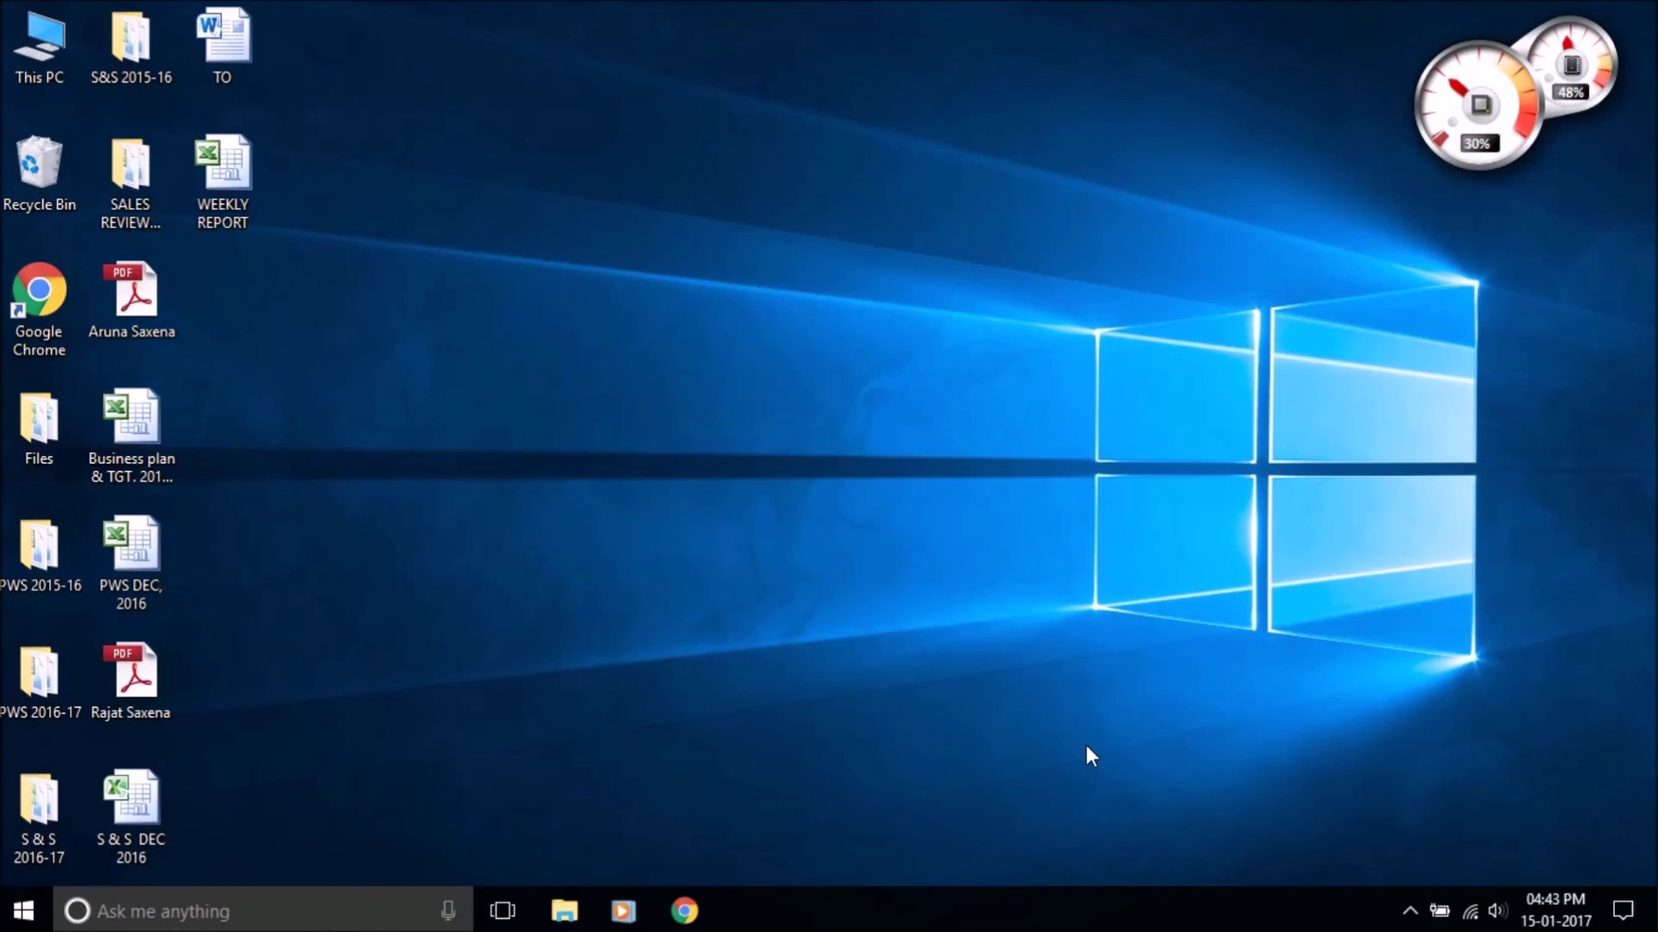
- Have Cortana turn Wi-Fi off by voice, dismiss the confirmation, and summon it for the turn-on request
key(super+c)
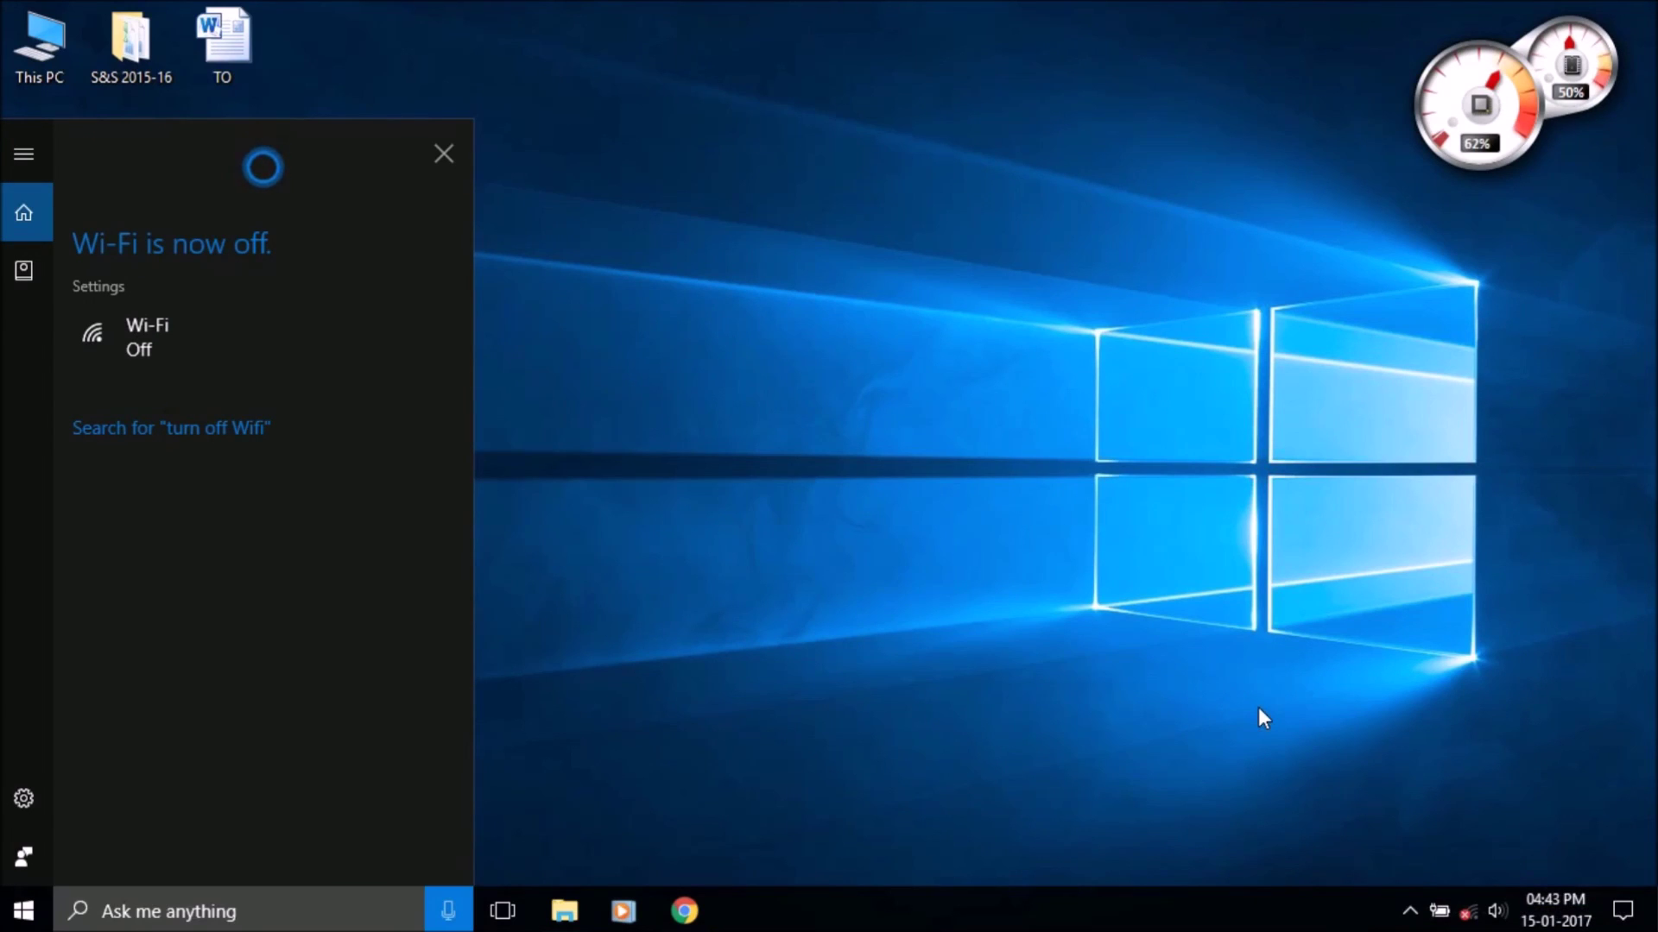
click(444, 153)
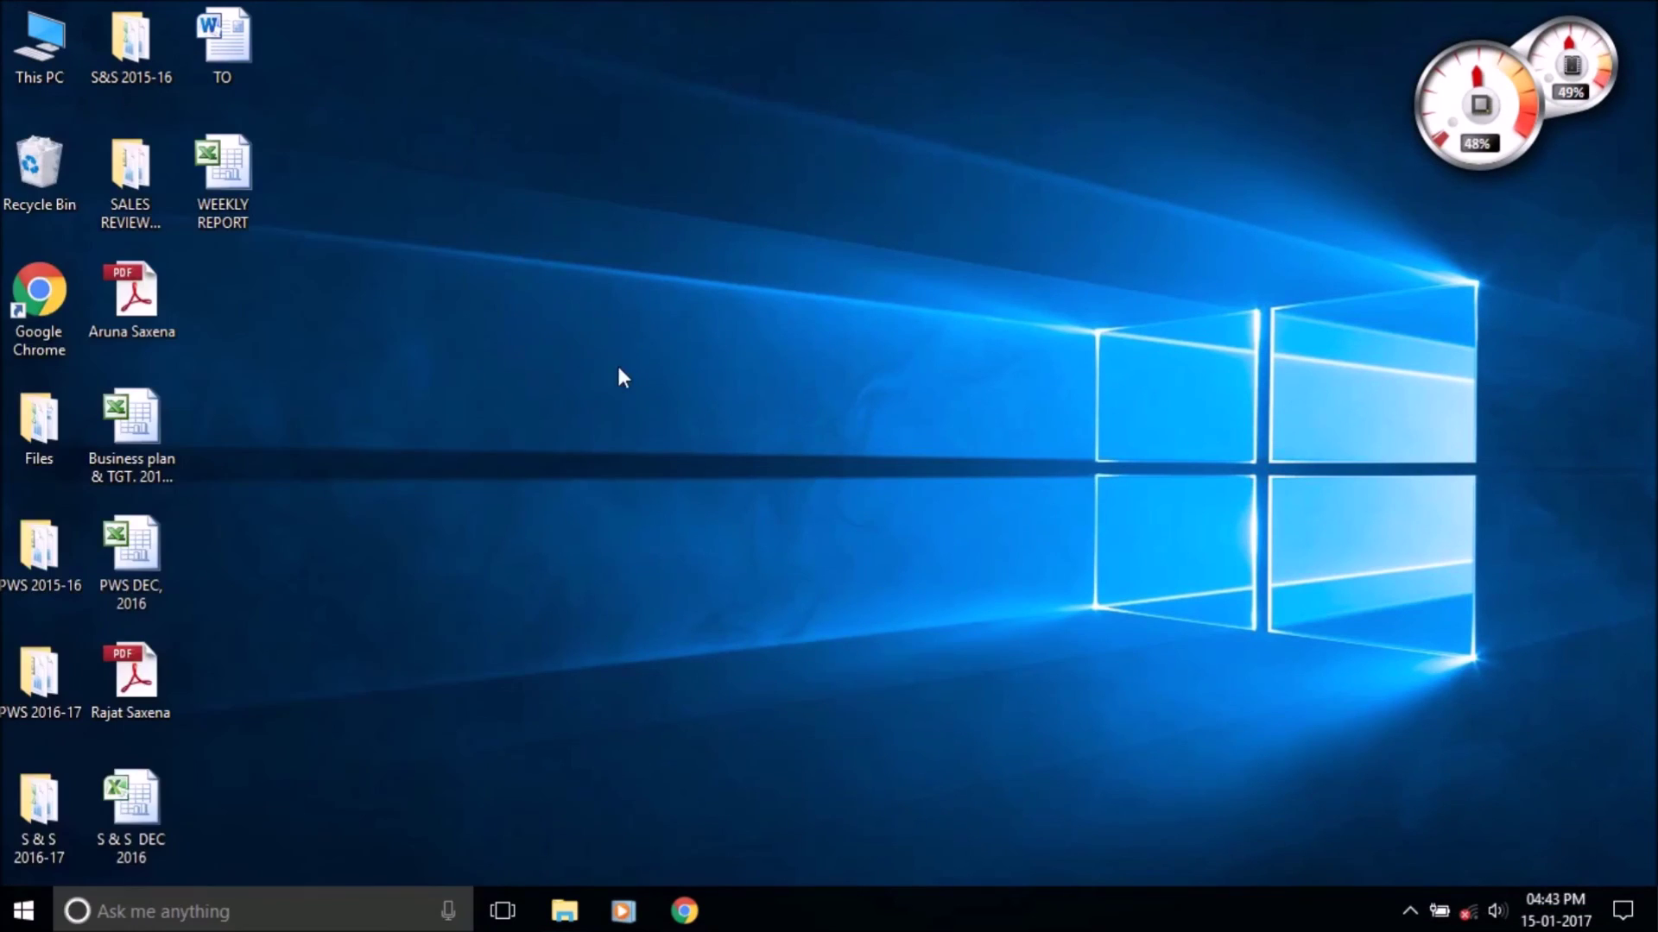
key(super+c)
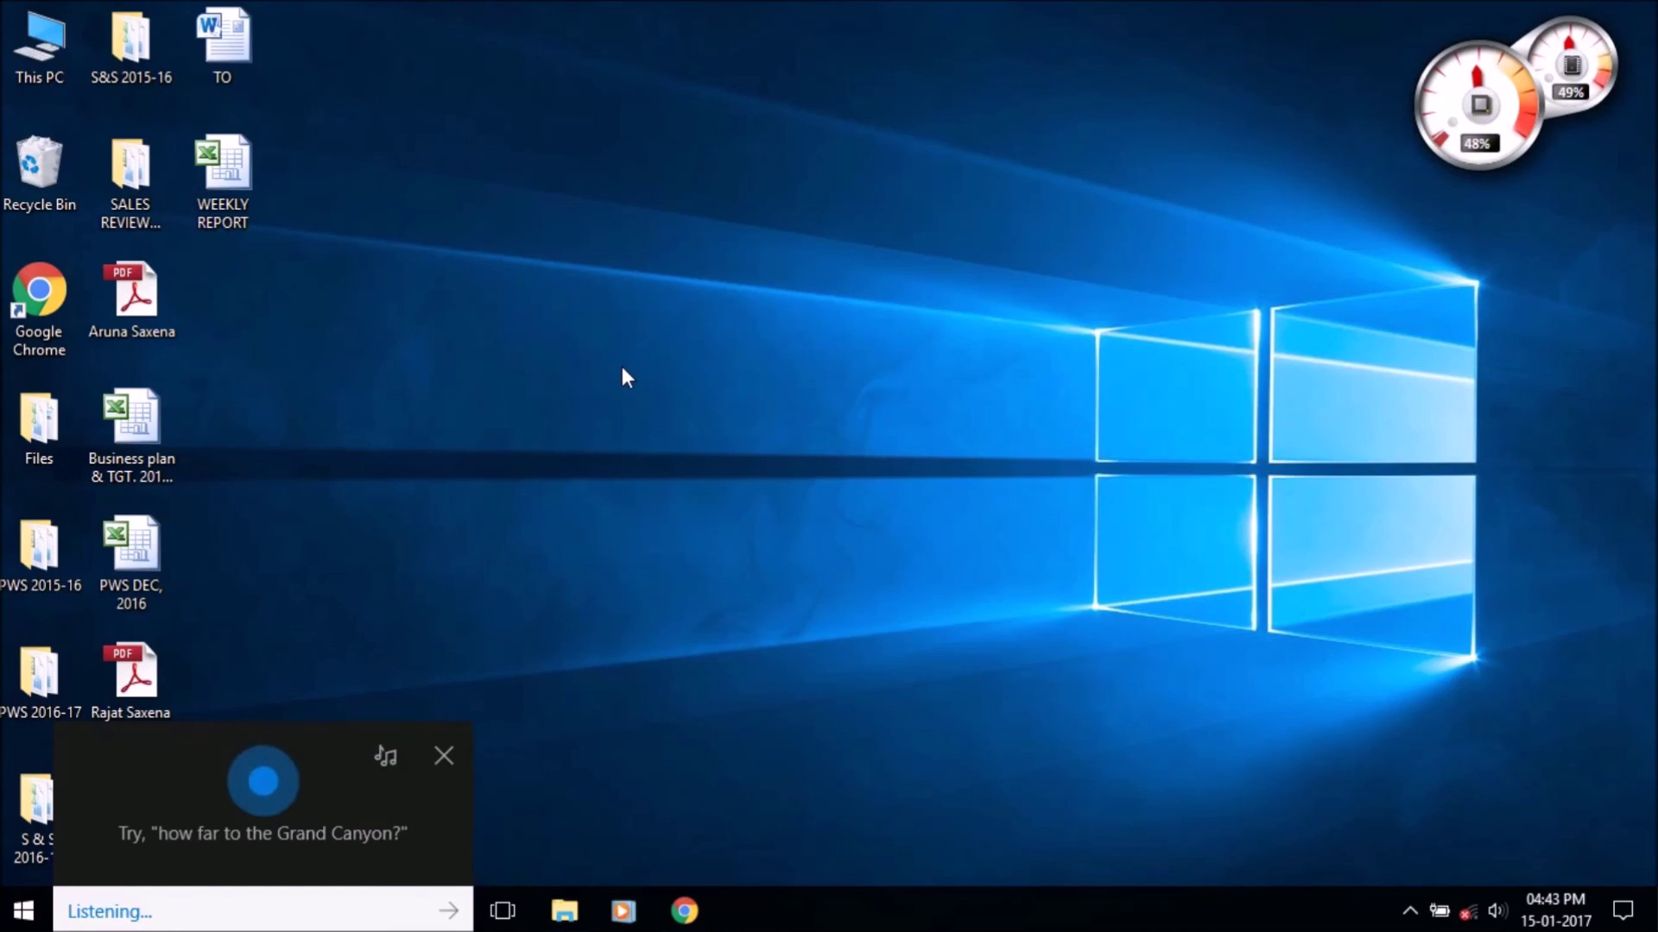